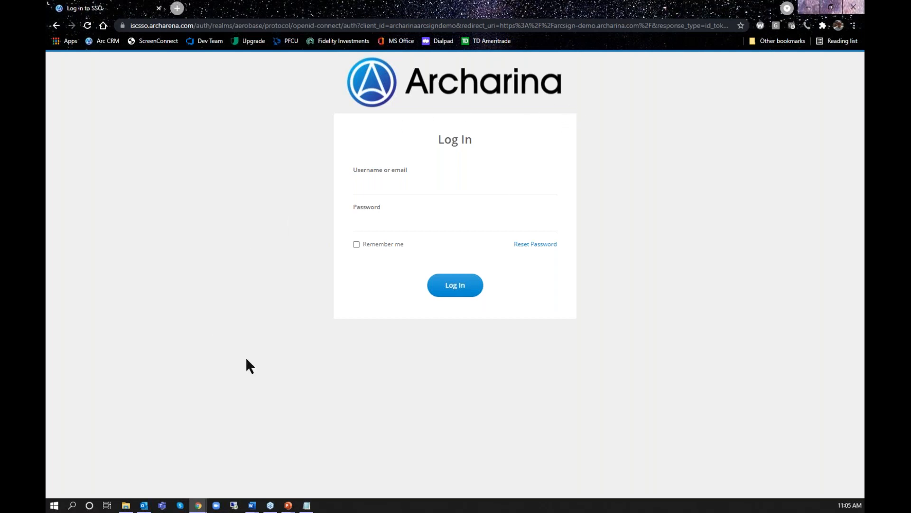
# Log in to the ArcSign demo site with the account username and password
pyautogui.hotkey('alt', 'Tab')
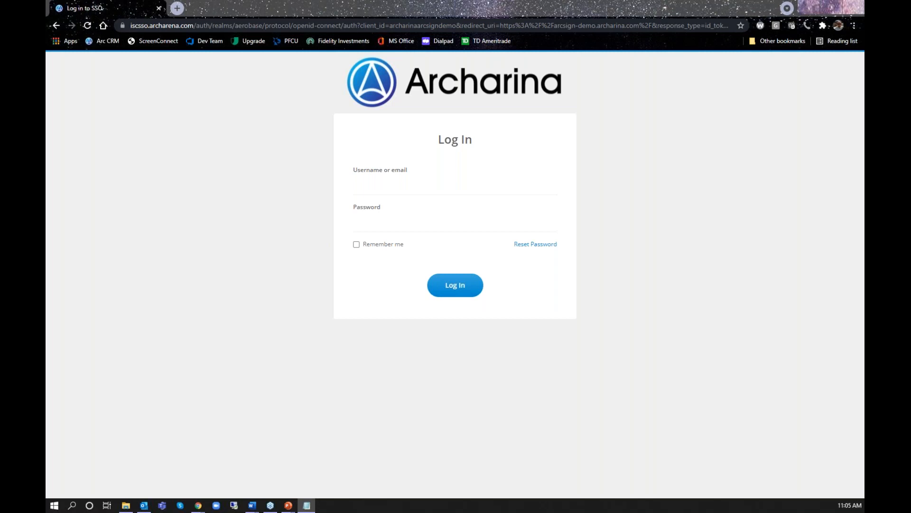
pyautogui.click(411, 186)
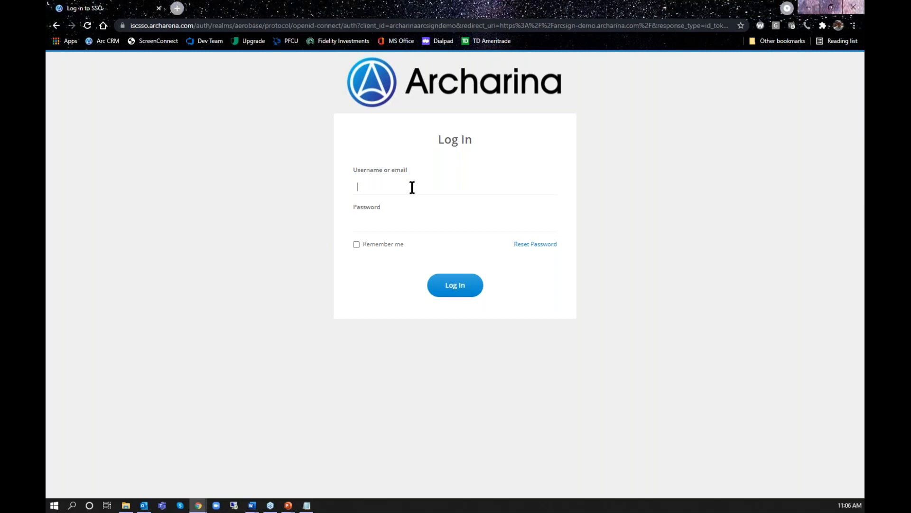
pyautogui.rightClick(413, 187)
pyautogui.click(448, 264)
pyautogui.click(439, 217)
pyautogui.write('•••••••••••••')
pyautogui.click(455, 286)
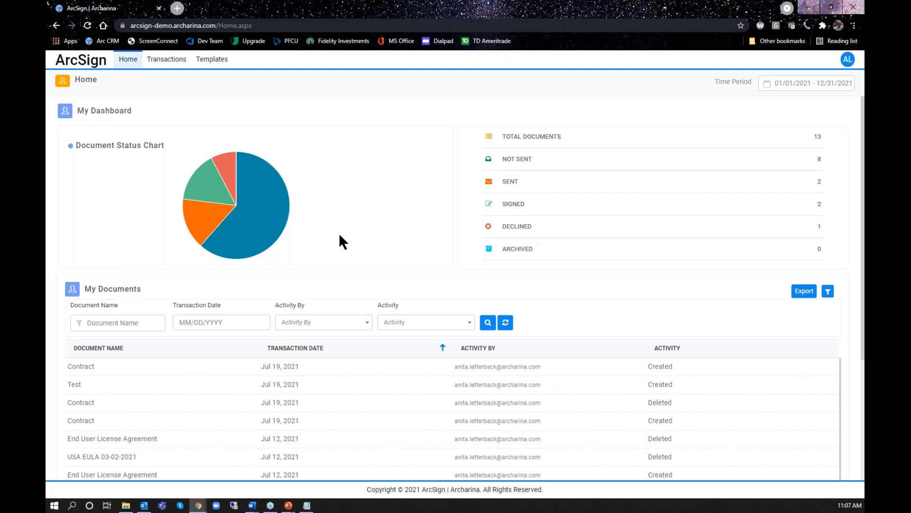
# Examine the dashboard's Document Status Chart slices and the activity history in the My Documents list
pyautogui.moveTo(261, 230)
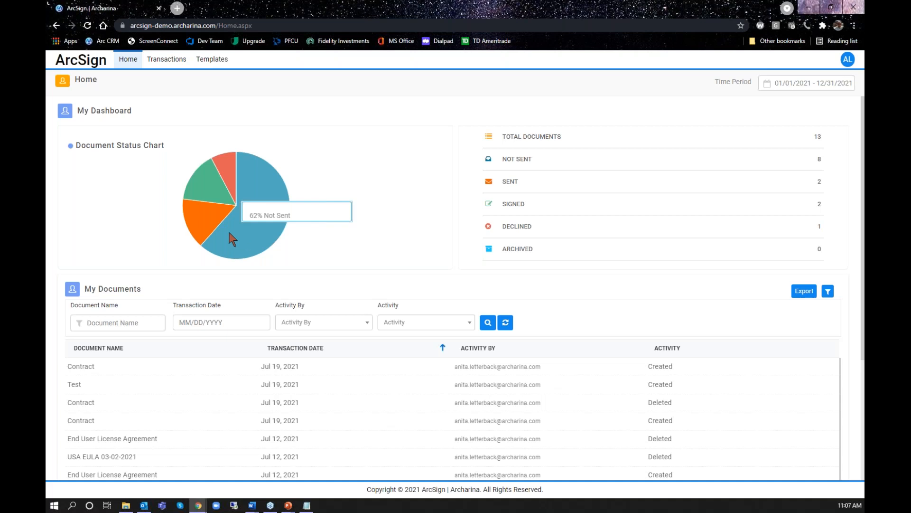
pyautogui.moveTo(209, 230)
pyautogui.moveTo(210, 192)
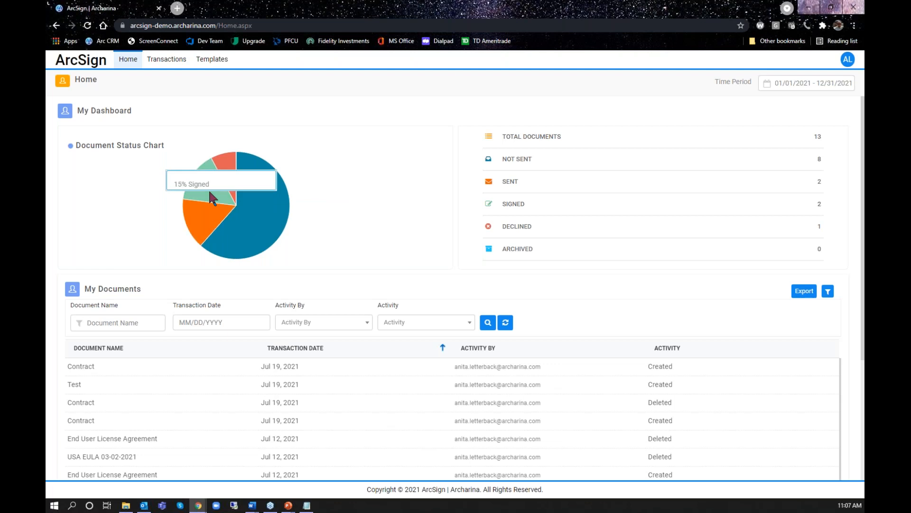
pyautogui.moveTo(228, 172)
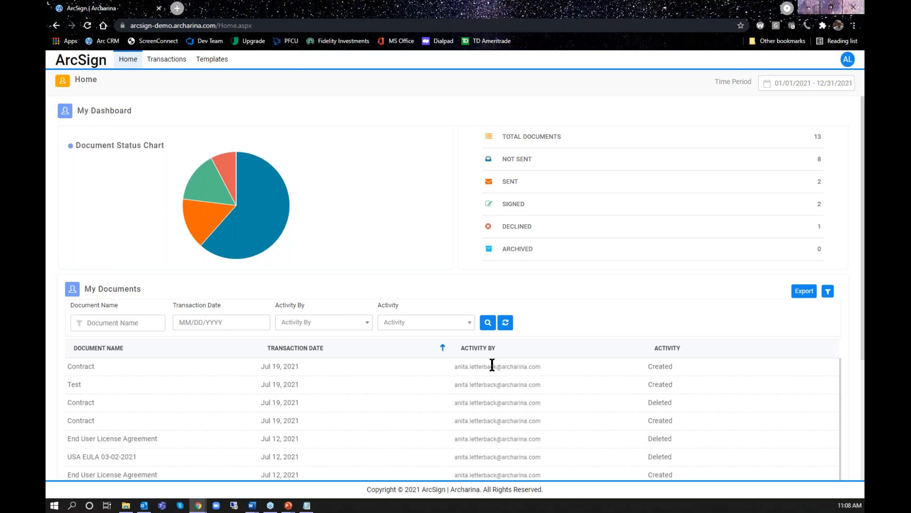
pyautogui.scroll(-2, 550, 412)
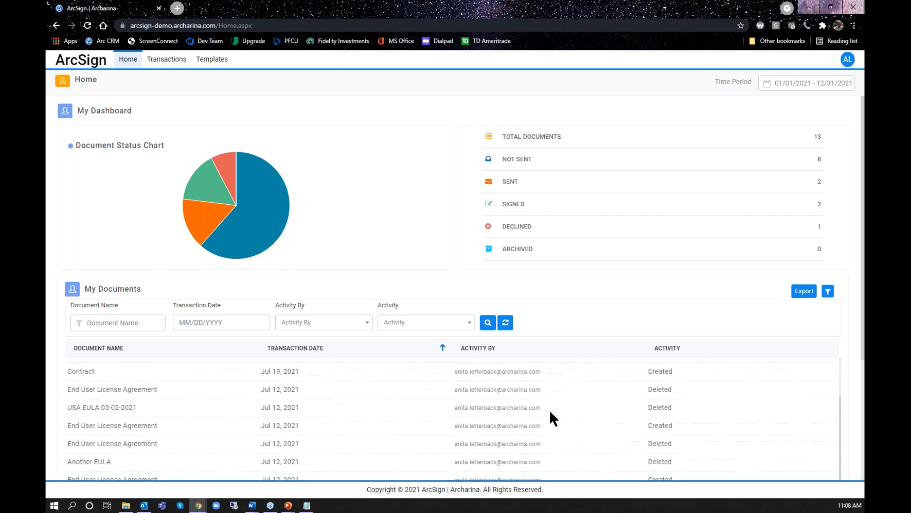
pyautogui.scroll(2, 549, 412)
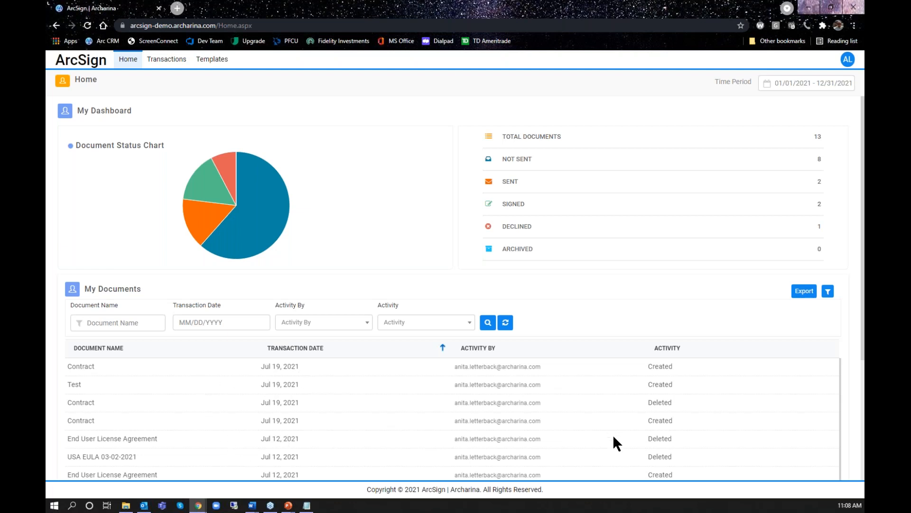
pyautogui.scroll(-3, 613, 436)
pyautogui.scroll(-2, 612, 435)
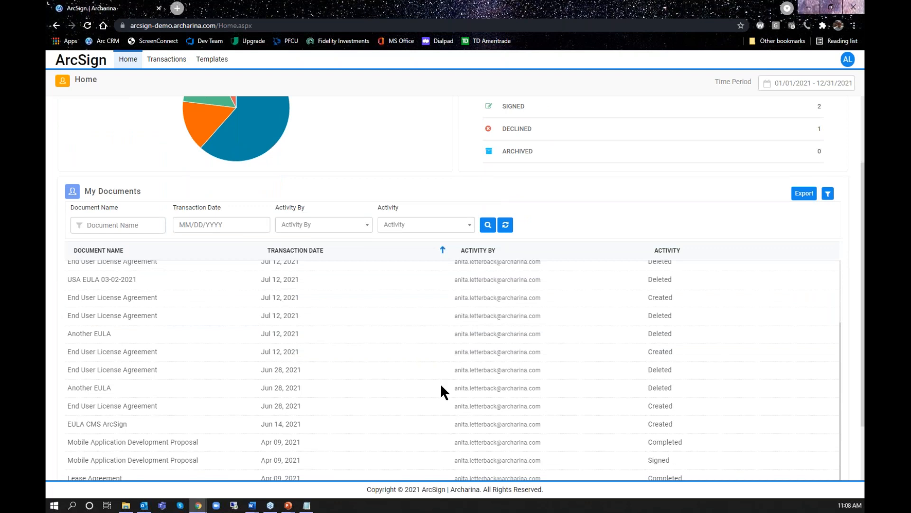
pyautogui.scroll(-2, 383, 407)
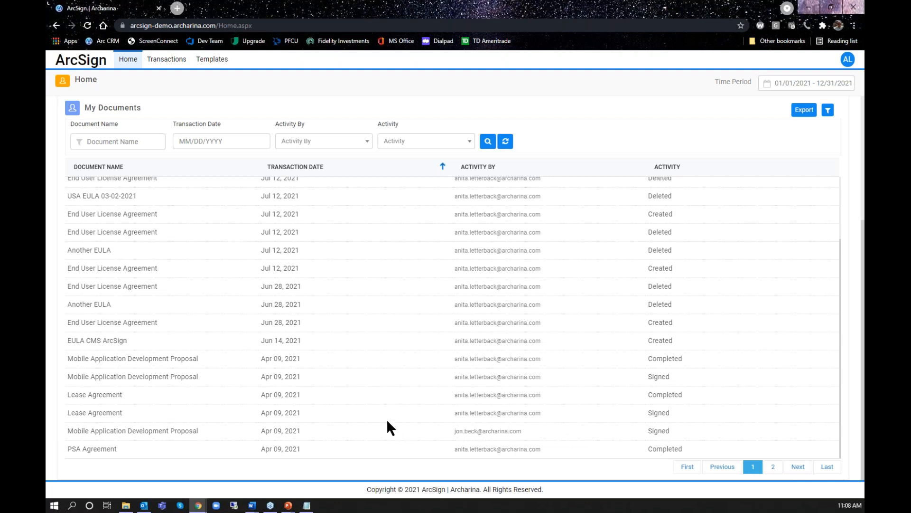
pyautogui.scroll(8, 384, 417)
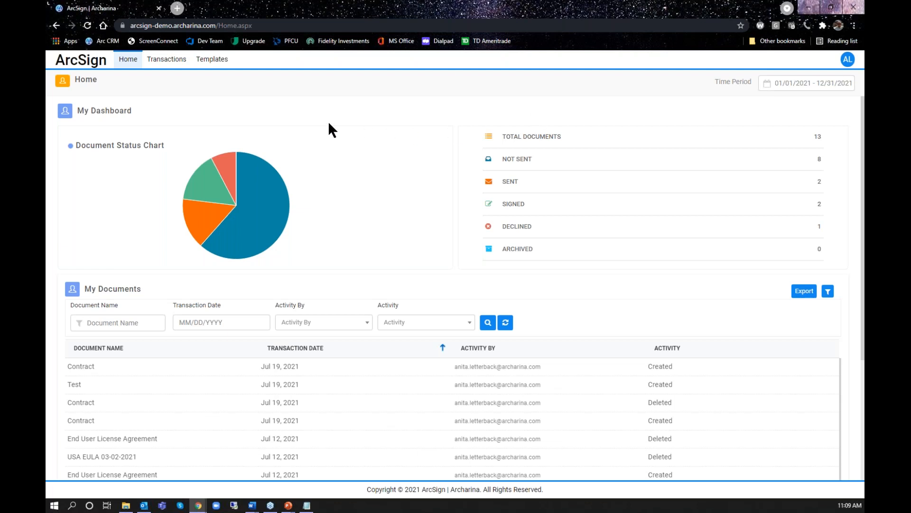
# Open the transactions list and inspect the new-transaction options, the recipients filter and the recipients of the unsent EULA Today and Contract documents
pyautogui.click(162, 63)
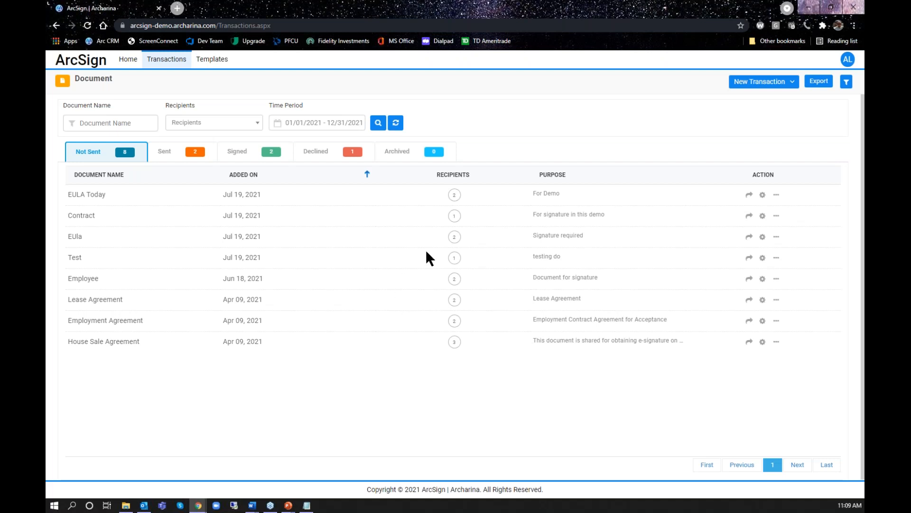
pyautogui.click(753, 85)
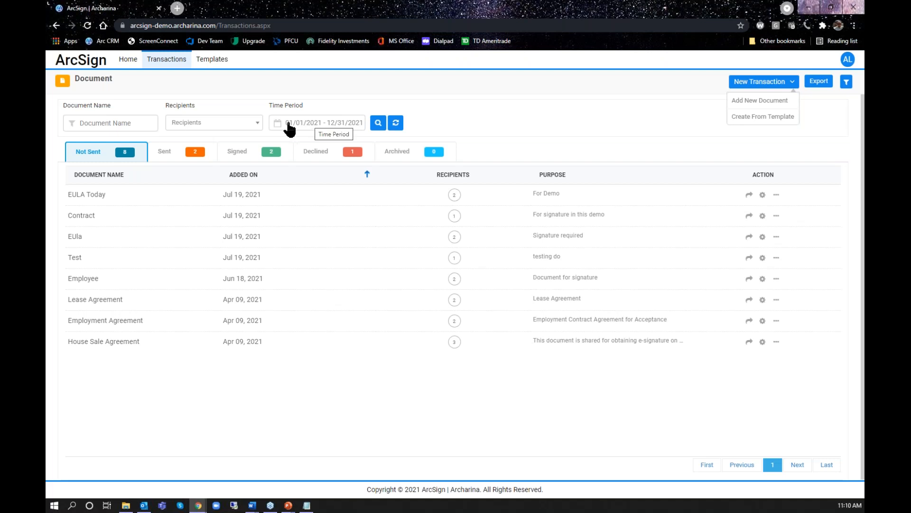
pyautogui.click(258, 124)
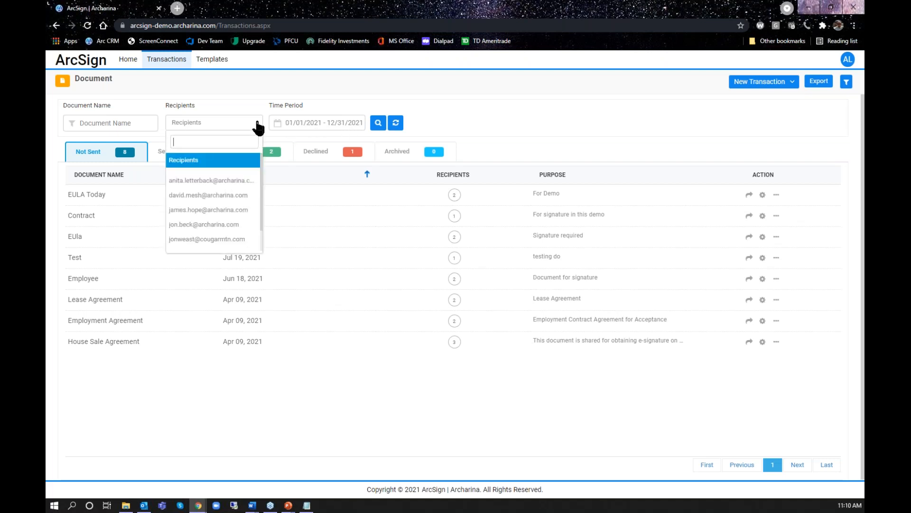
pyautogui.click(258, 124)
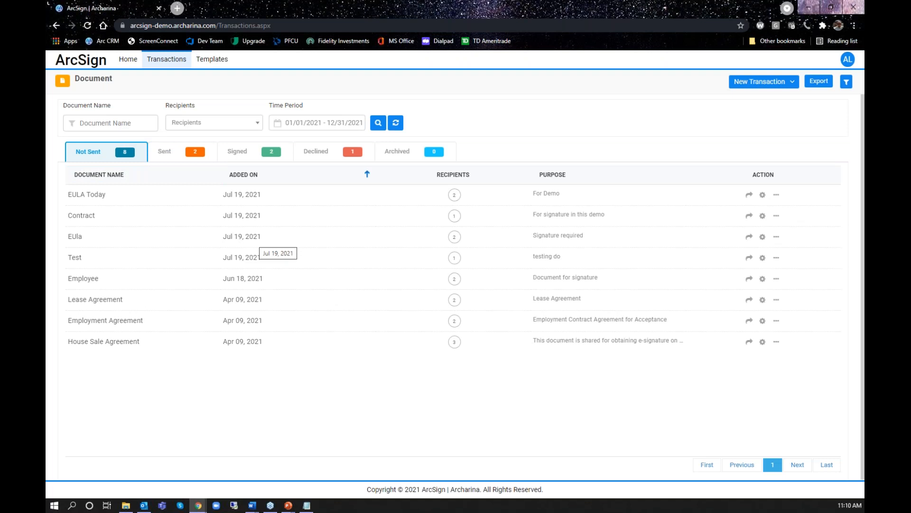
pyautogui.moveTo(452, 196)
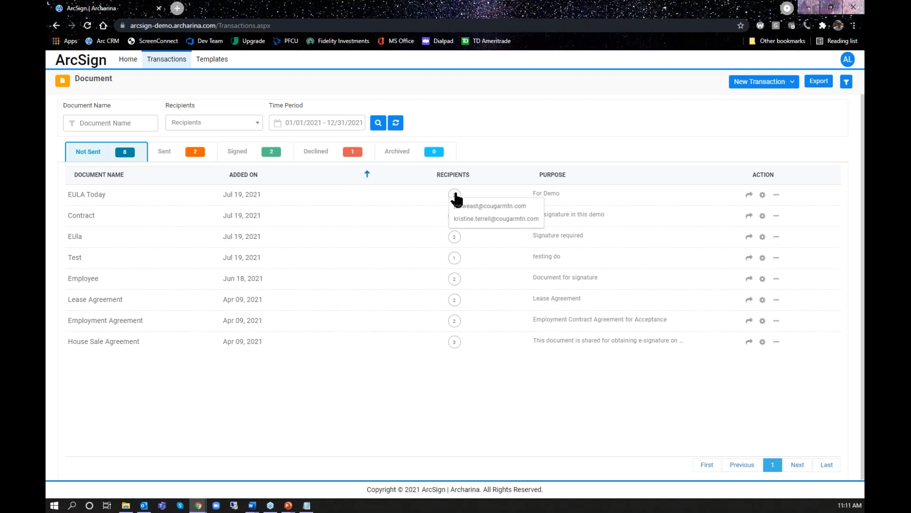
pyautogui.moveTo(458, 220)
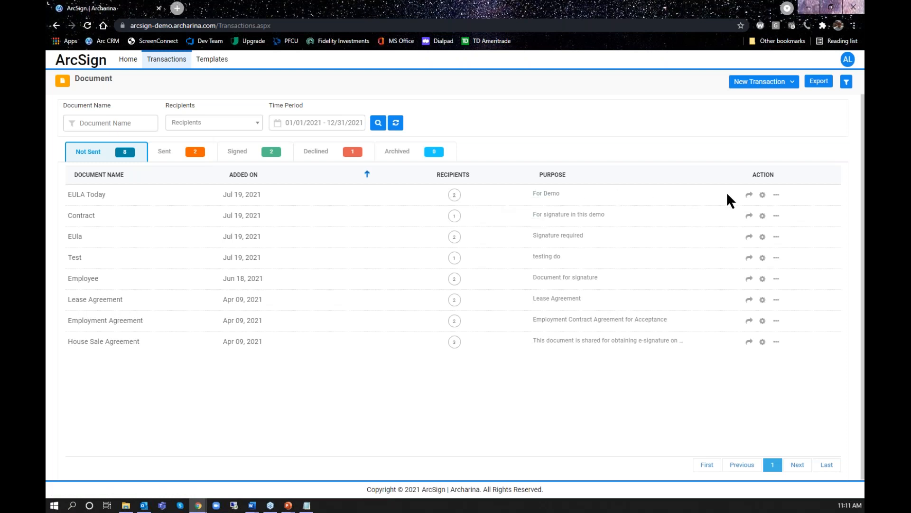
# Review the signature setup of the EULA Today document through its signing fields, and return to the transactions list
pyautogui.click(762, 195)
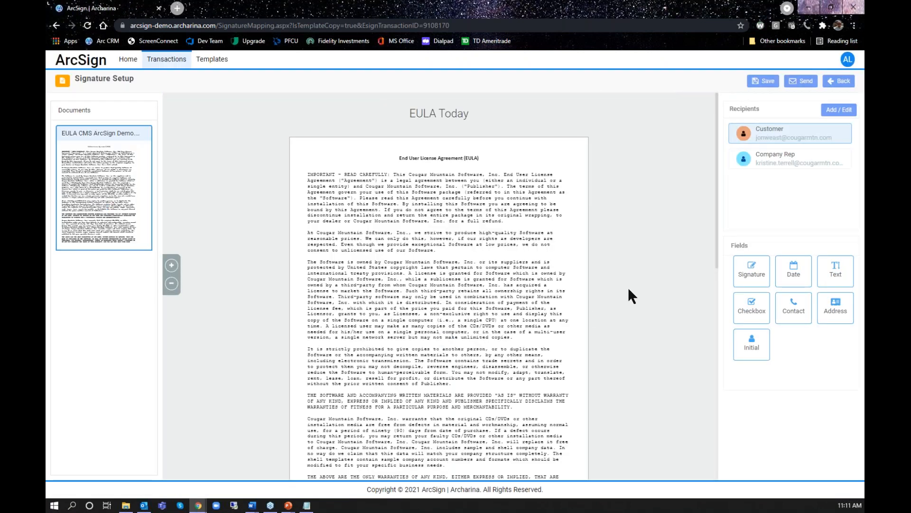
pyautogui.scroll(-10, 470, 308)
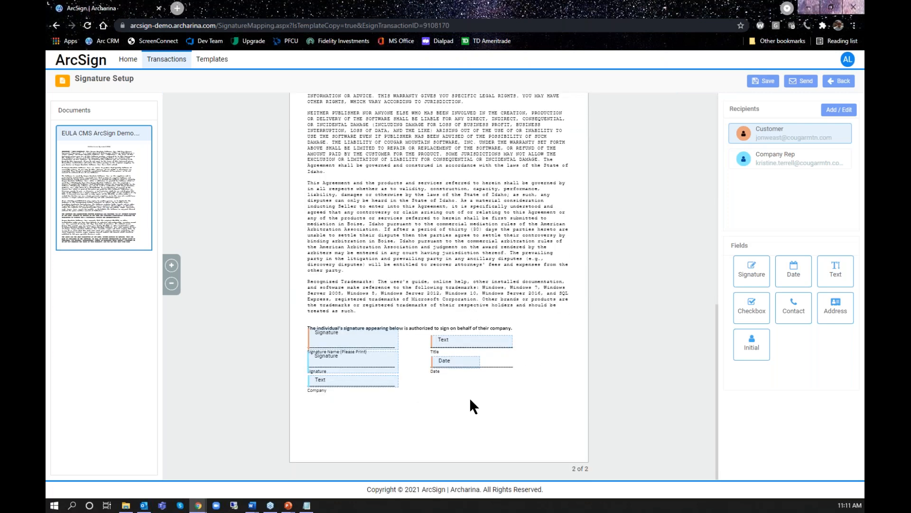
pyautogui.scroll(10, 471, 400)
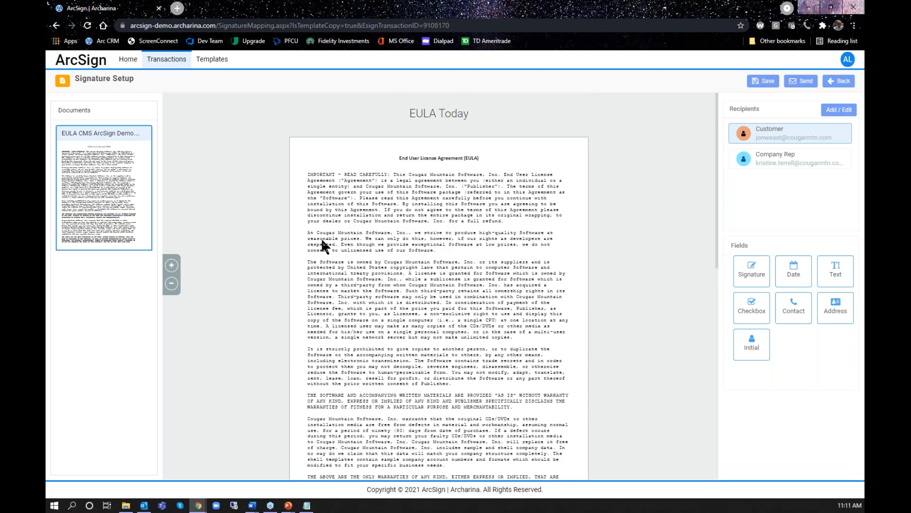
pyautogui.click(841, 82)
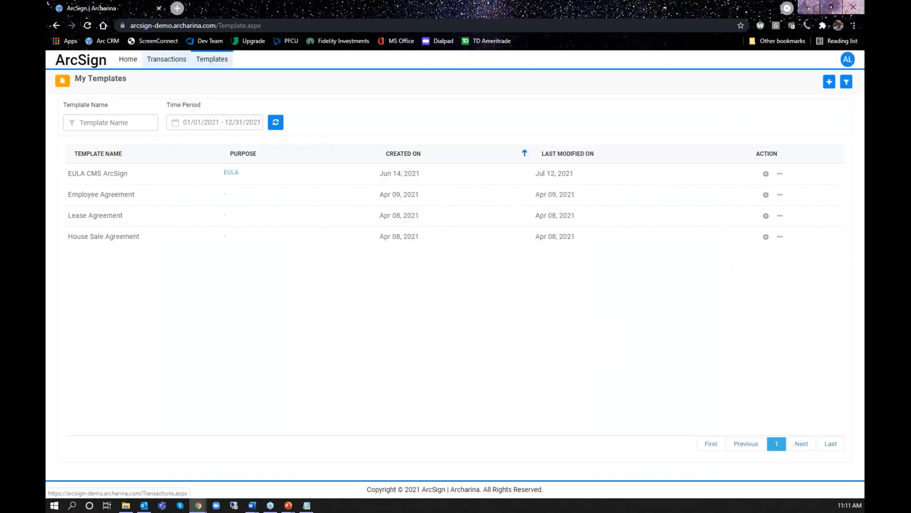
pyautogui.click(168, 60)
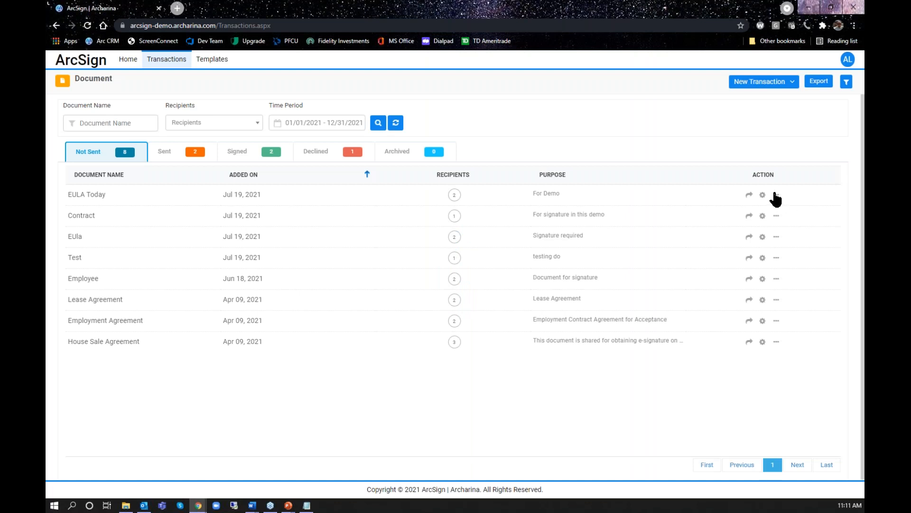
# View the editable name and purpose of the EULA Today document, and close them without updating
pyautogui.click(776, 195)
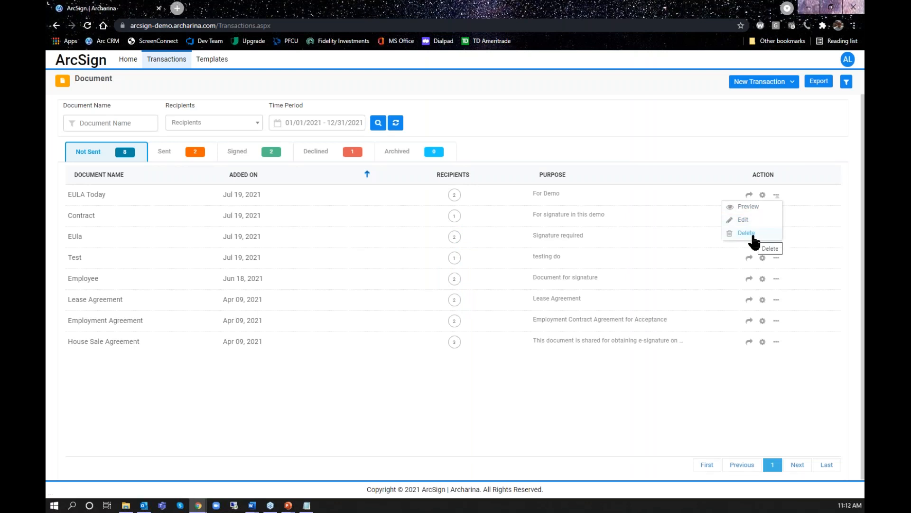
pyautogui.click(740, 222)
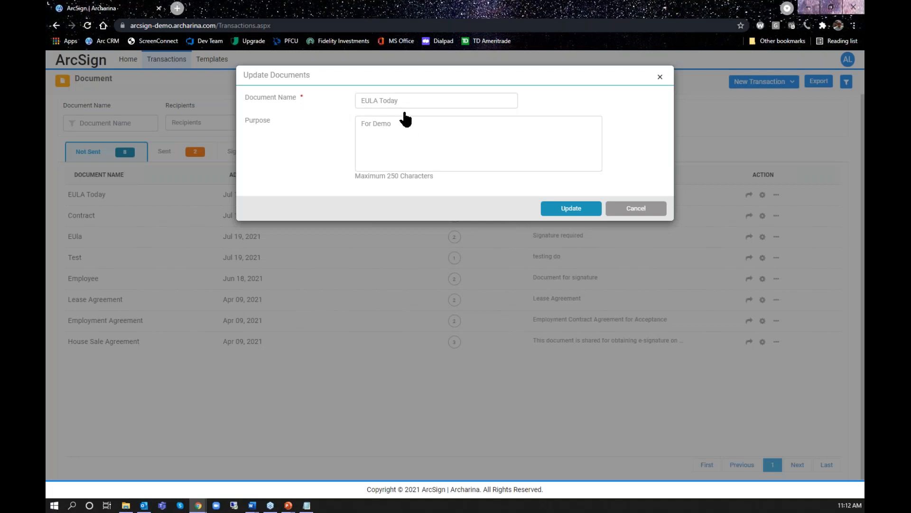
pyautogui.click(636, 212)
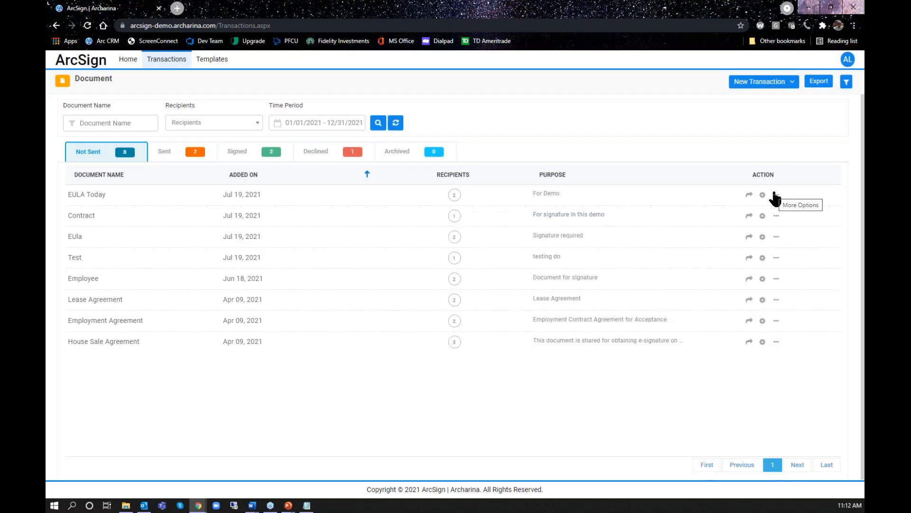
# Start a new document transaction named "New EULA" with the purpose "End User License Agreement"
pyautogui.click(769, 86)
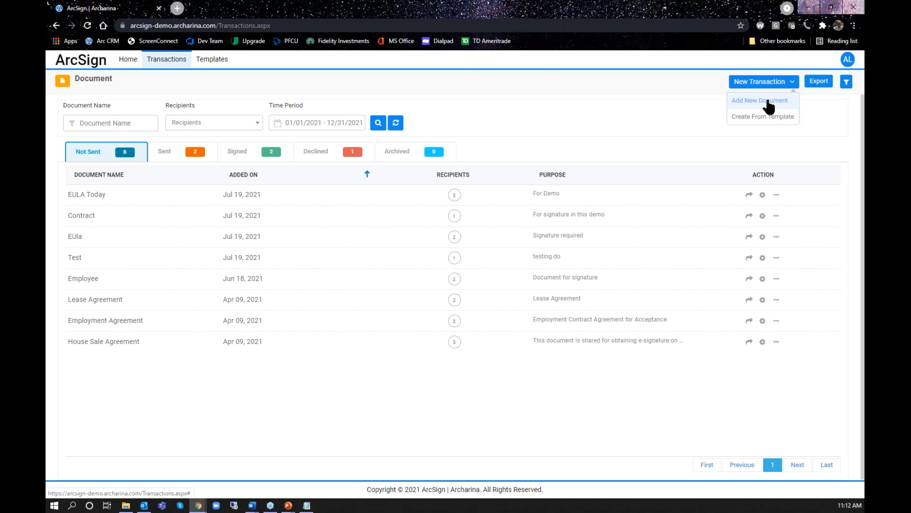
pyautogui.click(768, 101)
pyautogui.click(438, 101)
pyautogui.write('N')
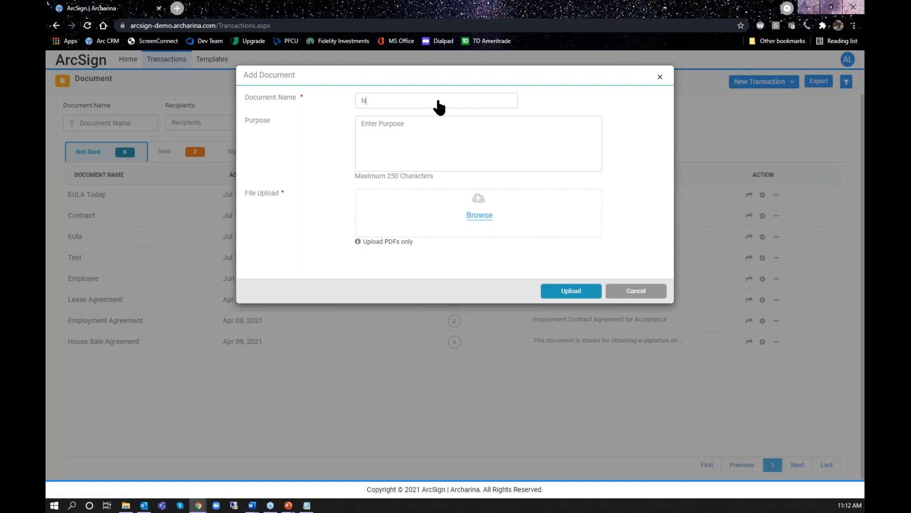
pyautogui.write('ew EULA')
pyautogui.click(445, 134)
pyautogui.write('End User License Agreement')
pyautogui.moveTo(456, 125); pyautogui.dragTo(362, 127)
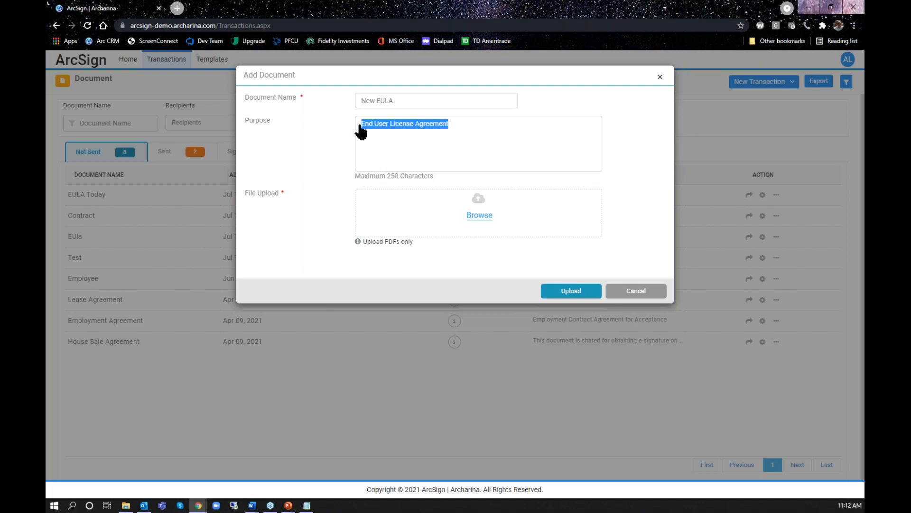
pyautogui.click(479, 131)
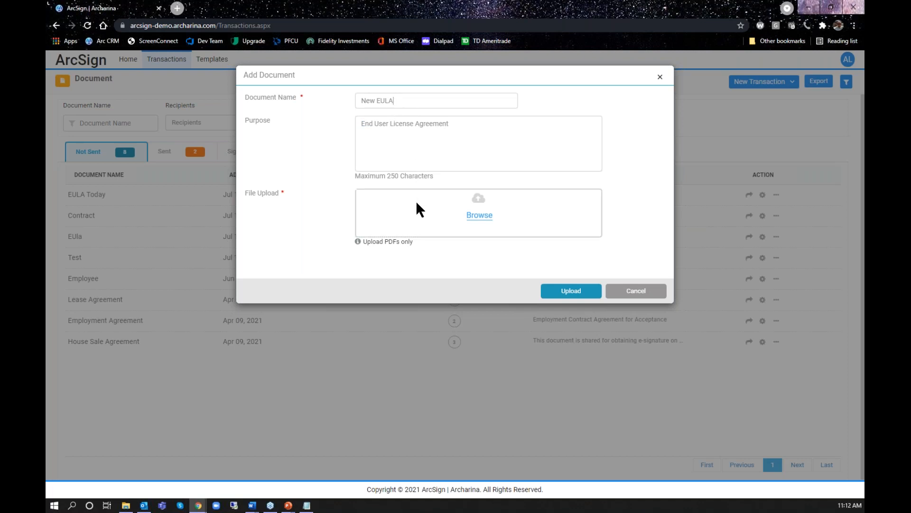
# Attach "EULA CMS ArcSign Demo.pdf" from the ArcSign folder to the new document and upload it
pyautogui.click(481, 217)
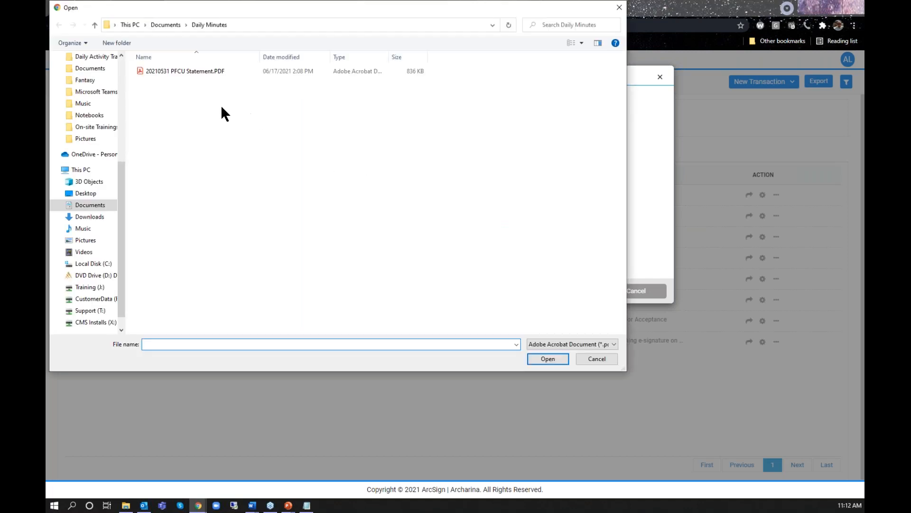
pyautogui.scroll(3, 118, 180)
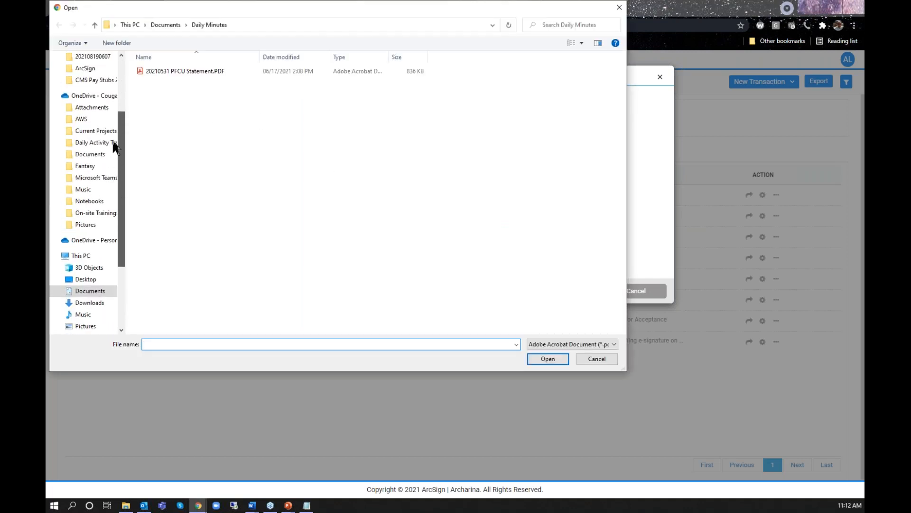
pyautogui.click(113, 144)
pyautogui.moveTo(120, 143); pyautogui.dragTo(122, 102)
pyautogui.click(84, 140)
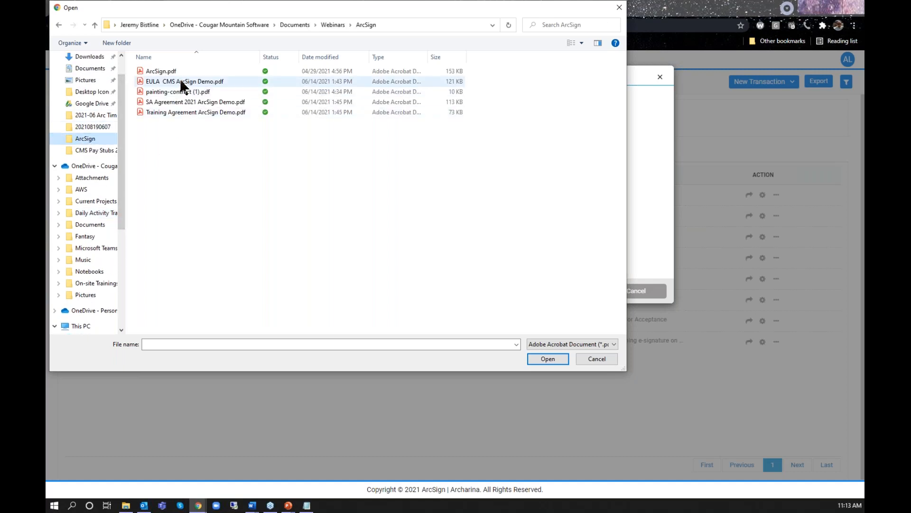
pyautogui.click(180, 81)
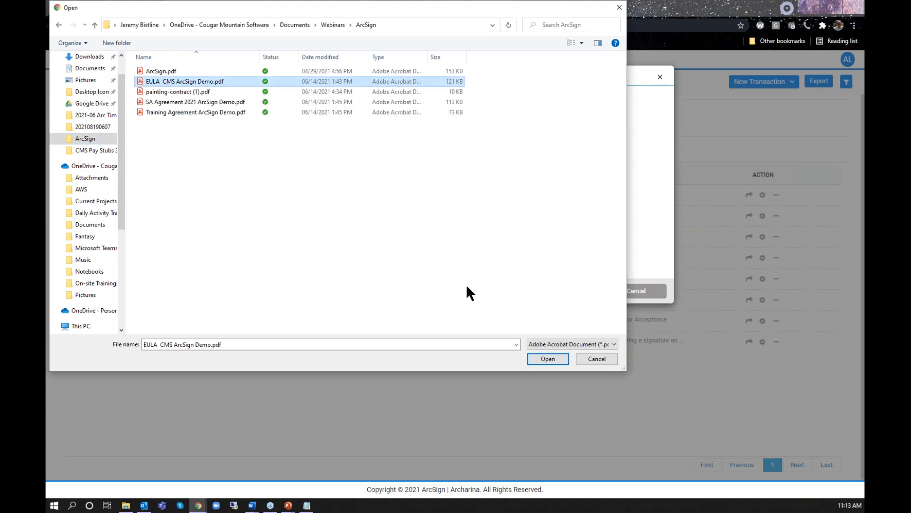
pyautogui.click(554, 357)
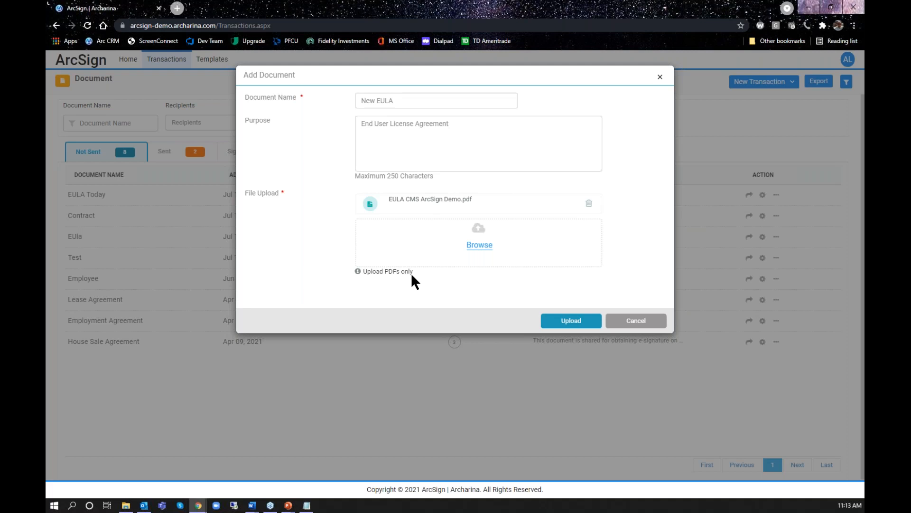
pyautogui.click(569, 324)
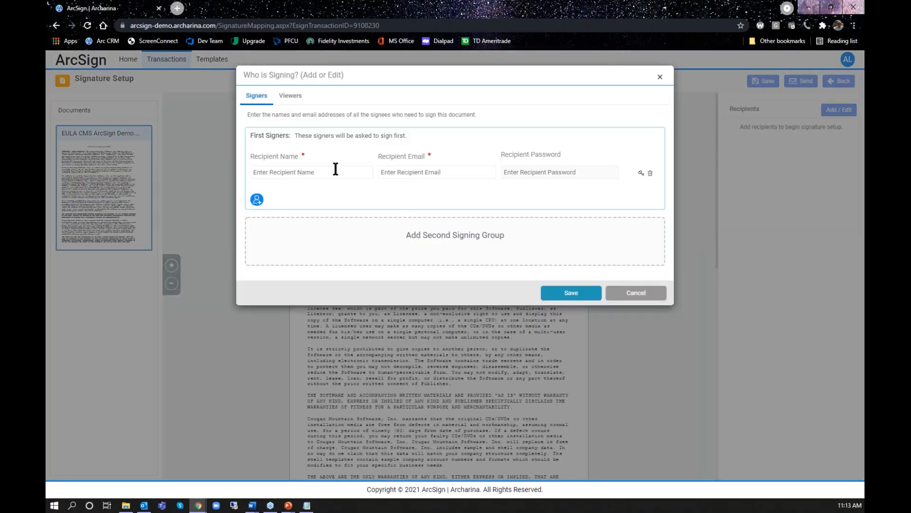
pyautogui.press('Tab')
# Add the first signer by entering the recipient's full name and e-mail address, and save the signing group
pyautogui.tripleClick(336, 169)
pyautogui.press('Tab')
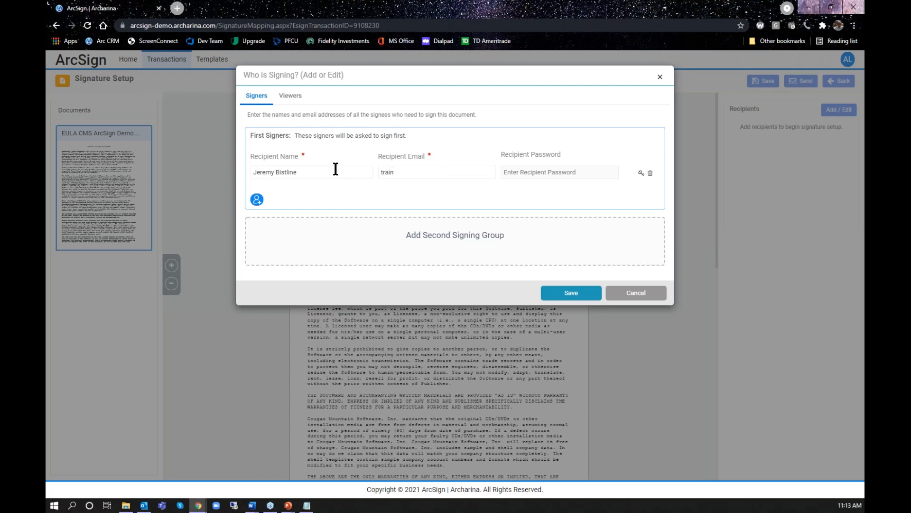
pyautogui.click(564, 295)
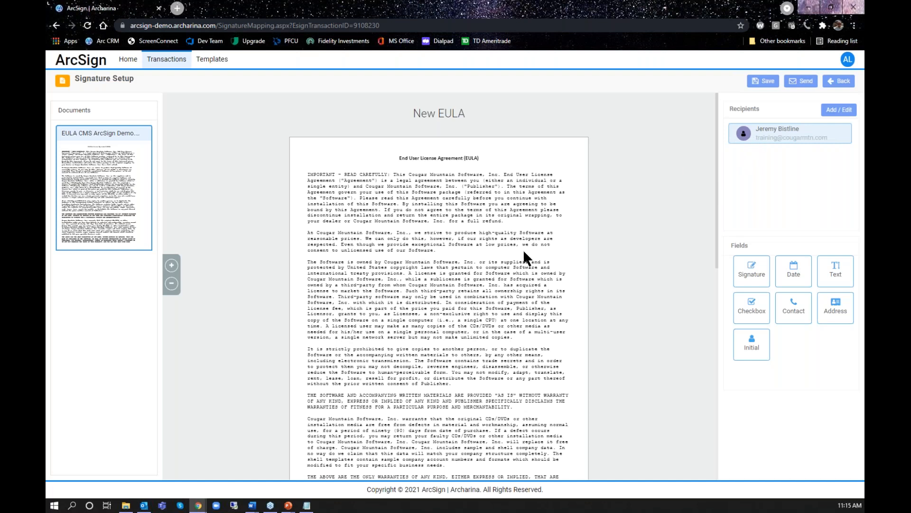
# Place a Signature field on page 2's signature line and a Text field on its printed-name line, sizing both to fit the lines
pyautogui.scroll(-4, 523, 249)
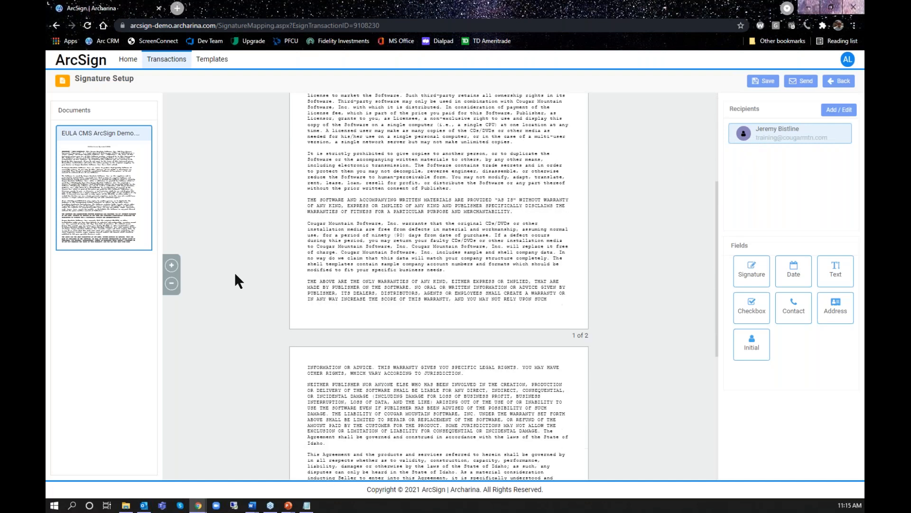
pyautogui.click(172, 266)
pyautogui.click(172, 267)
pyautogui.scroll(-7, 386, 284)
pyautogui.scroll(-2, 386, 277)
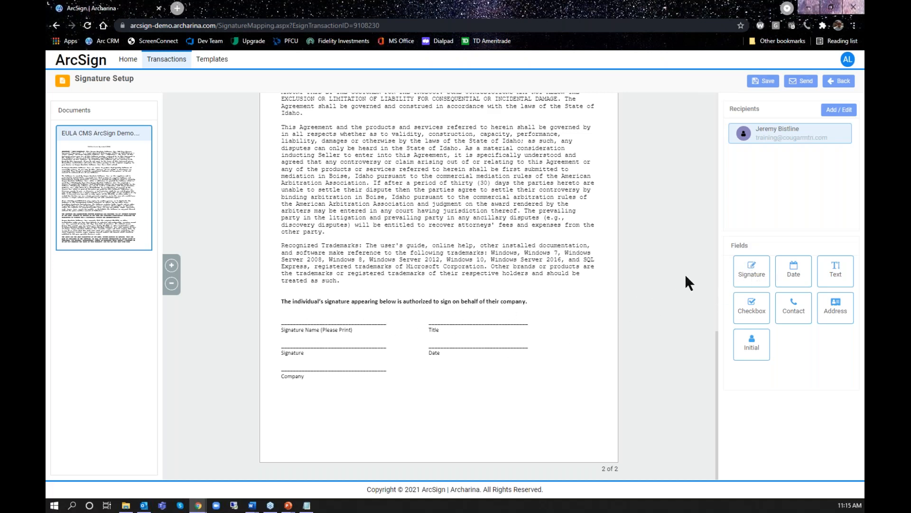
pyautogui.moveTo(752, 267)
pyautogui.mouseDown()
pyautogui.moveTo(312, 327)
pyautogui.moveTo(238, 319)
pyautogui.moveTo(304, 316)
pyautogui.moveTo(307, 341)
pyautogui.mouseUp()
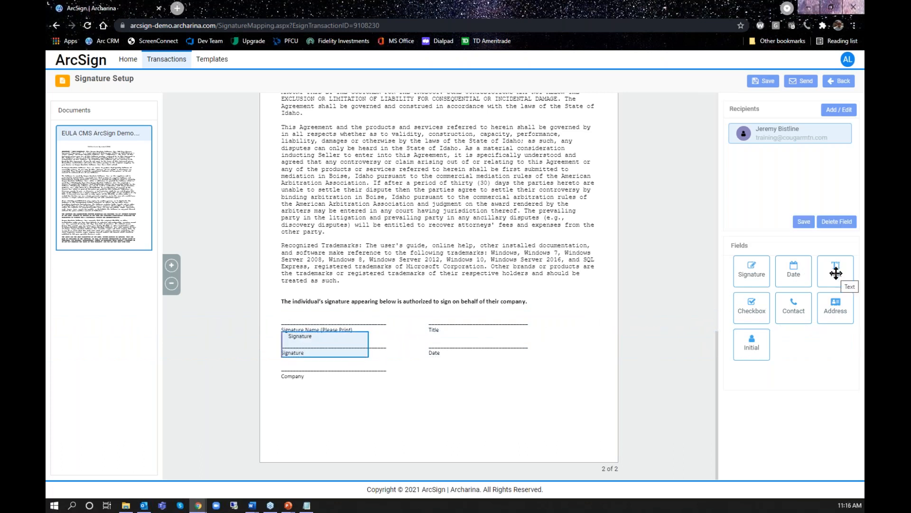
pyautogui.moveTo(836, 273)
pyautogui.mouseDown()
pyautogui.moveTo(345, 307)
pyautogui.moveTo(299, 322)
pyautogui.moveTo(389, 317)
pyautogui.moveTo(387, 342)
pyautogui.mouseUp()
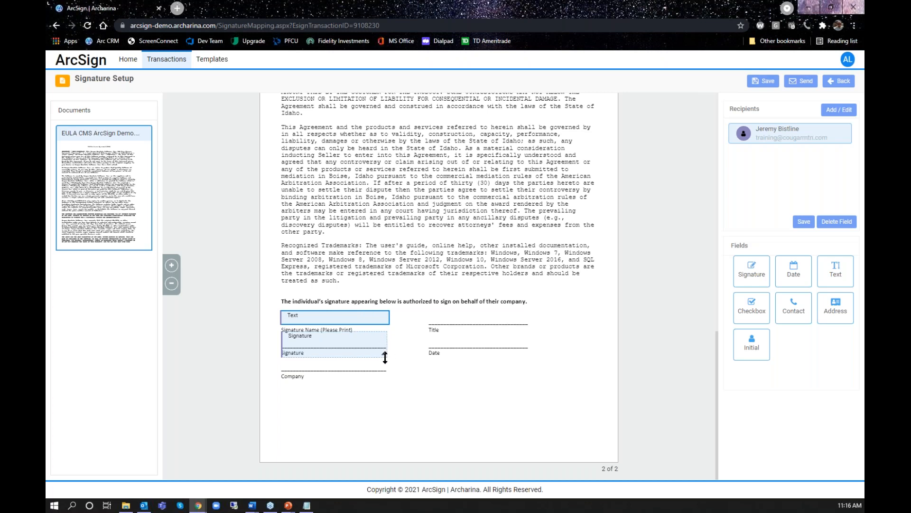
pyautogui.moveTo(385, 357); pyautogui.dragTo(385, 348)
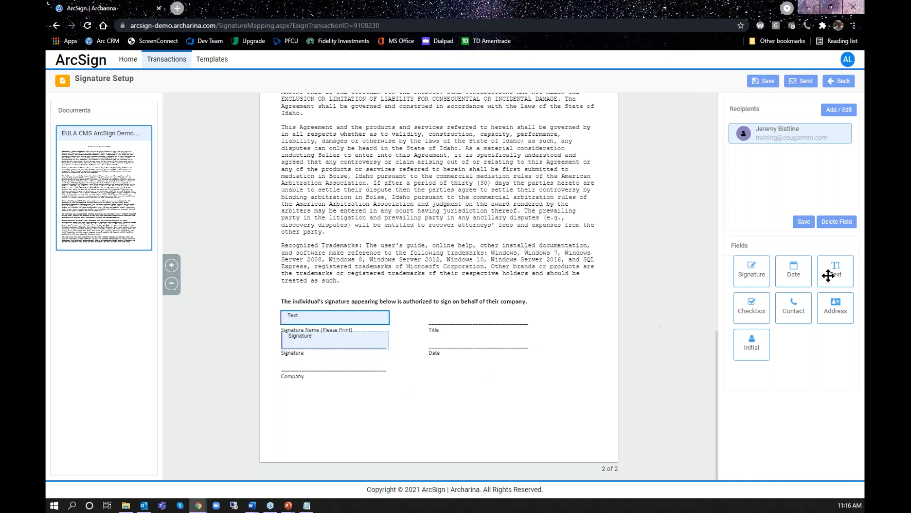
# Add Text fields on the Title and Company lines and a Date field on the Date line, and save the signature setup
pyautogui.moveTo(830, 271); pyautogui.dragTo(445, 328)
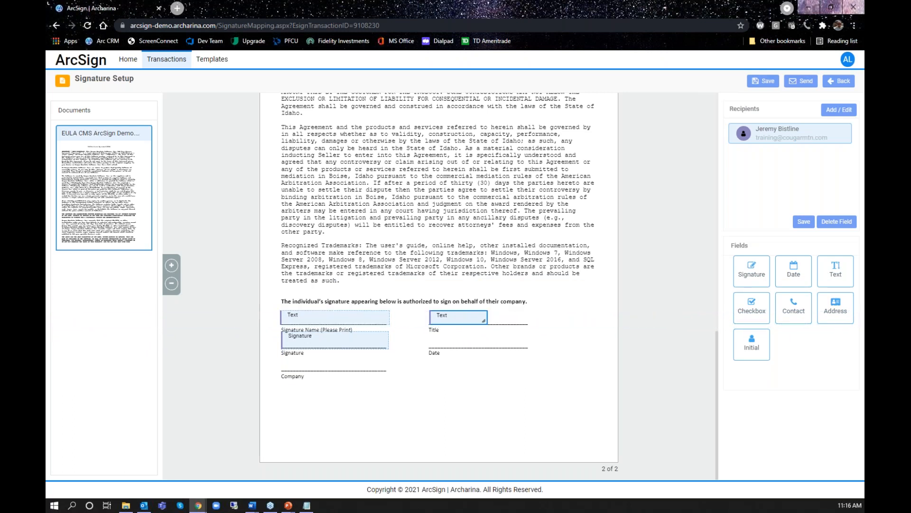
pyautogui.moveTo(487, 317); pyautogui.dragTo(528, 318)
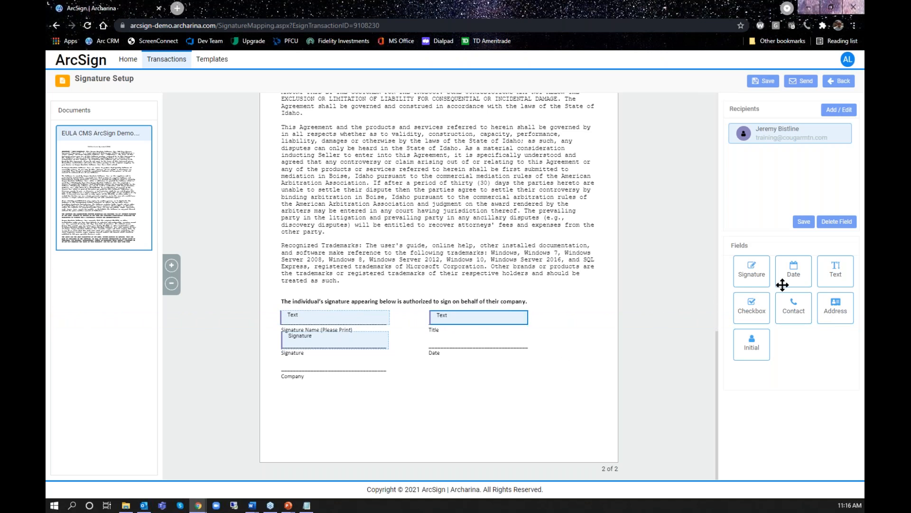
pyautogui.moveTo(795, 275); pyautogui.dragTo(457, 351)
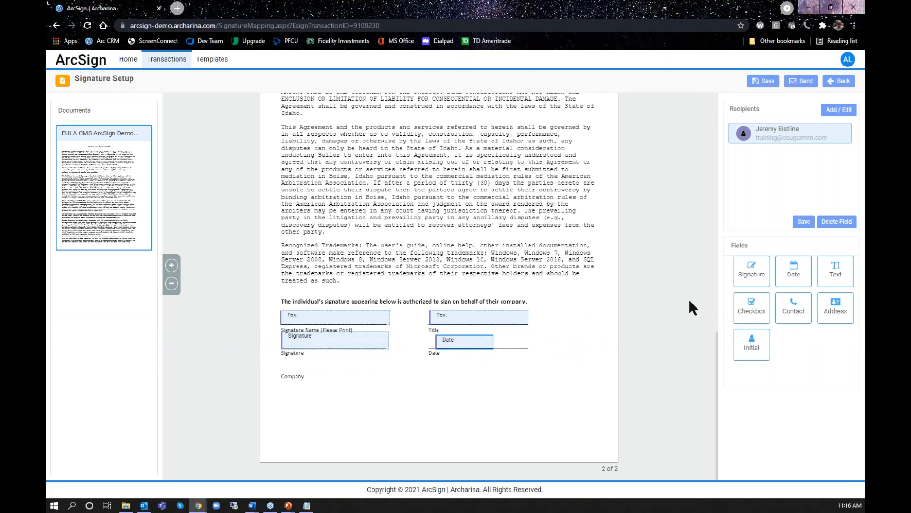
pyautogui.moveTo(843, 280); pyautogui.dragTo(386, 364)
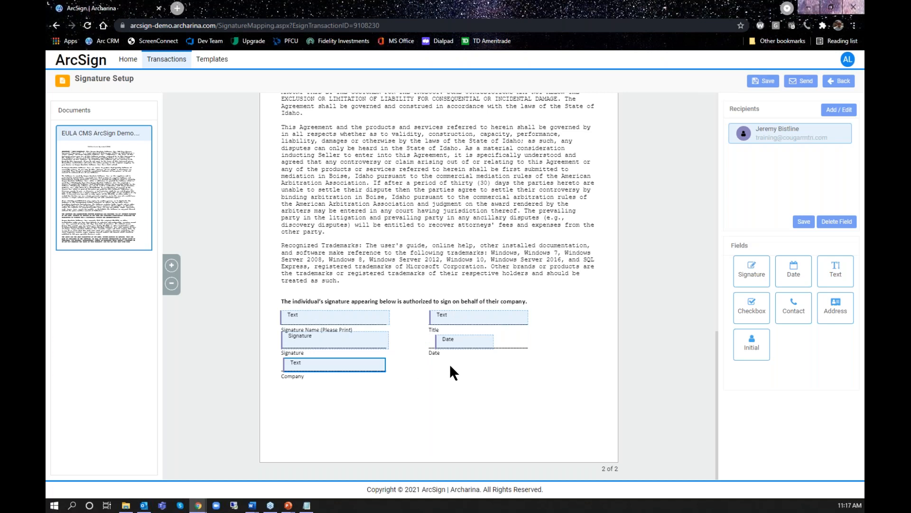
pyautogui.click(762, 82)
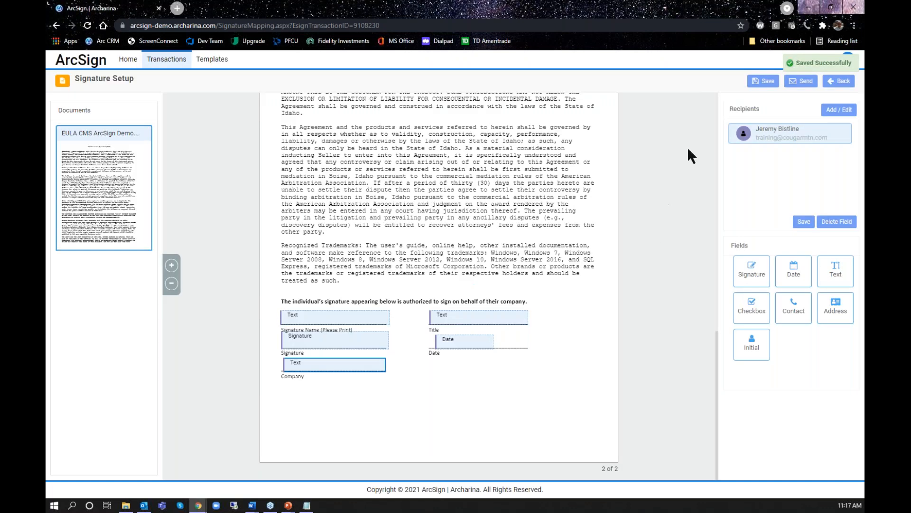
# Return to the transactions list and view the sent and not-sent documents
pyautogui.click(835, 87)
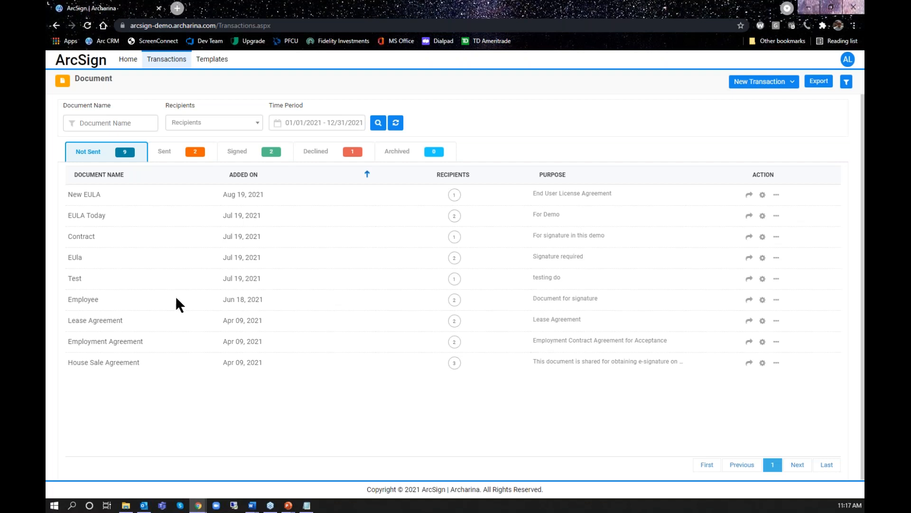
pyautogui.click(177, 151)
pyautogui.click(92, 152)
# Send the New EULA document for signing from its signature setup, and show the sent transactions
pyautogui.click(763, 195)
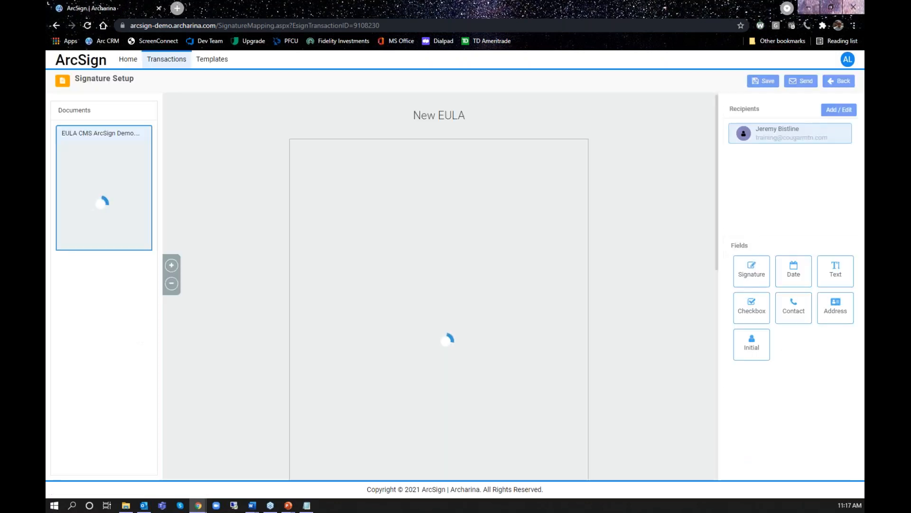
pyautogui.scroll(-10, 468, 300)
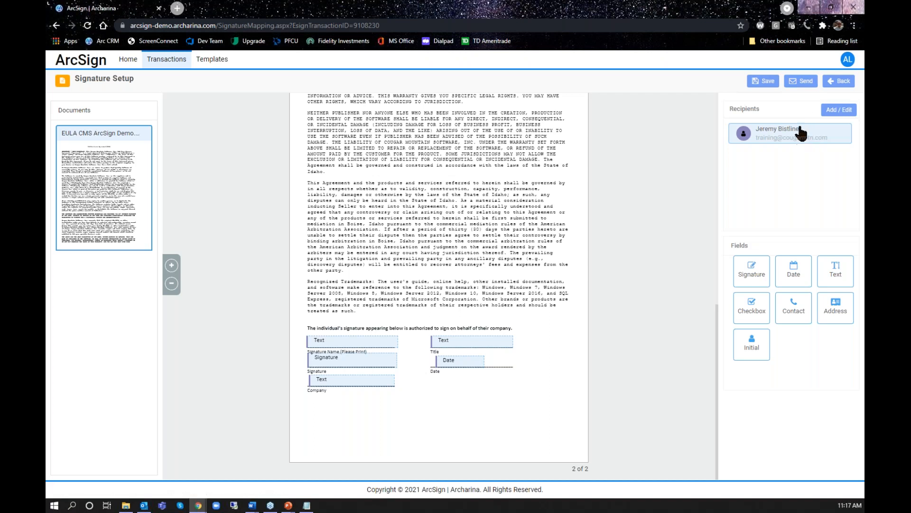
pyautogui.click(801, 81)
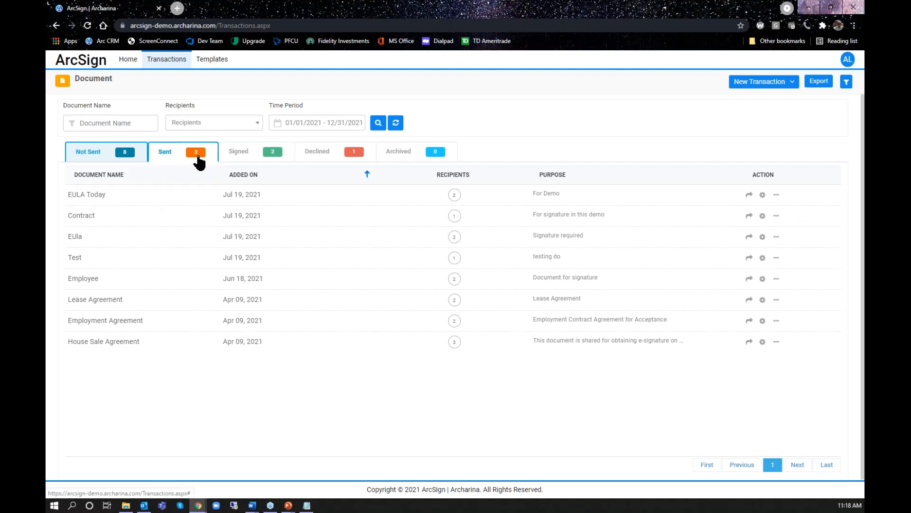
pyautogui.click(166, 153)
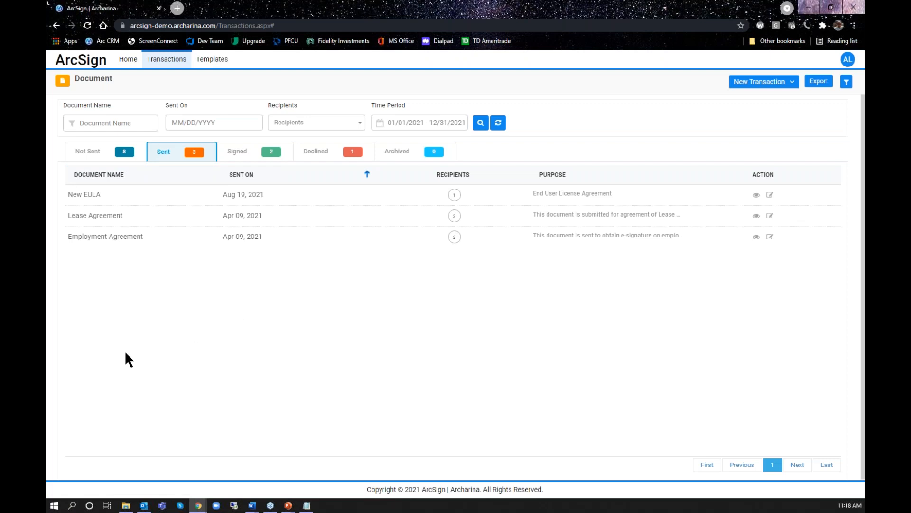
# Switch to Outlook, open the Signature Request e-mail with its pictures downloaded, and follow its link to view the document
pyautogui.hotkey('alt', 'Tab')
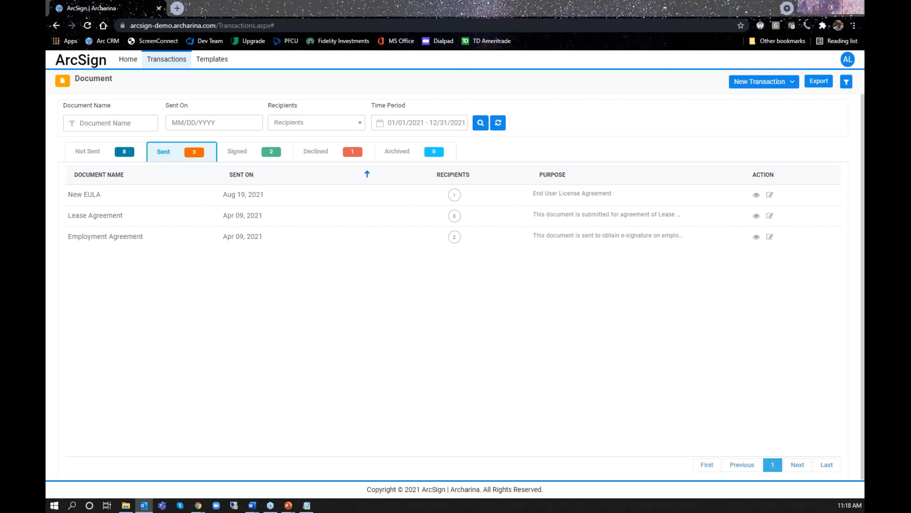
pyautogui.press('Return')
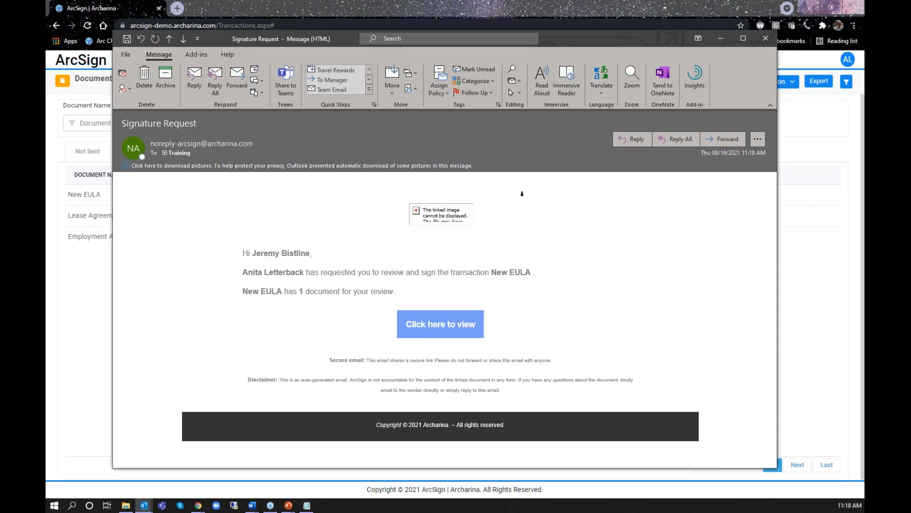
pyautogui.click(312, 166)
pyautogui.click(338, 171)
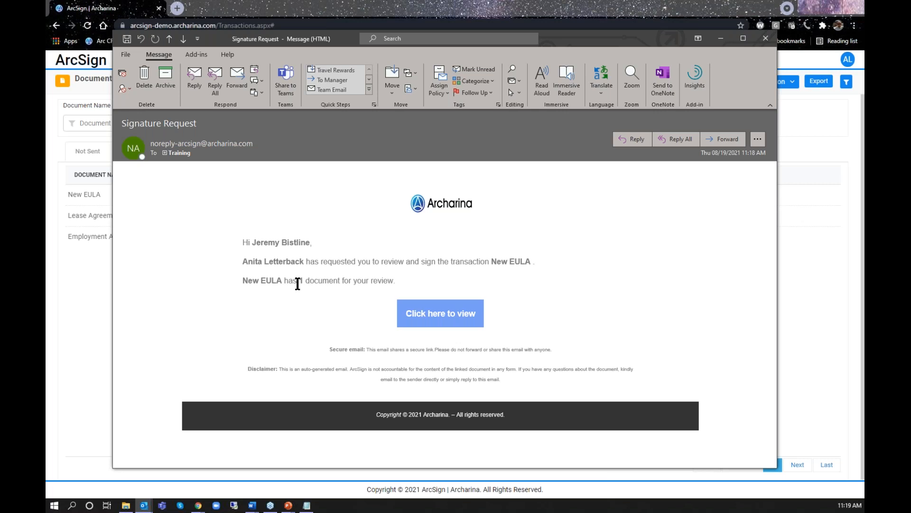
pyautogui.click(424, 311)
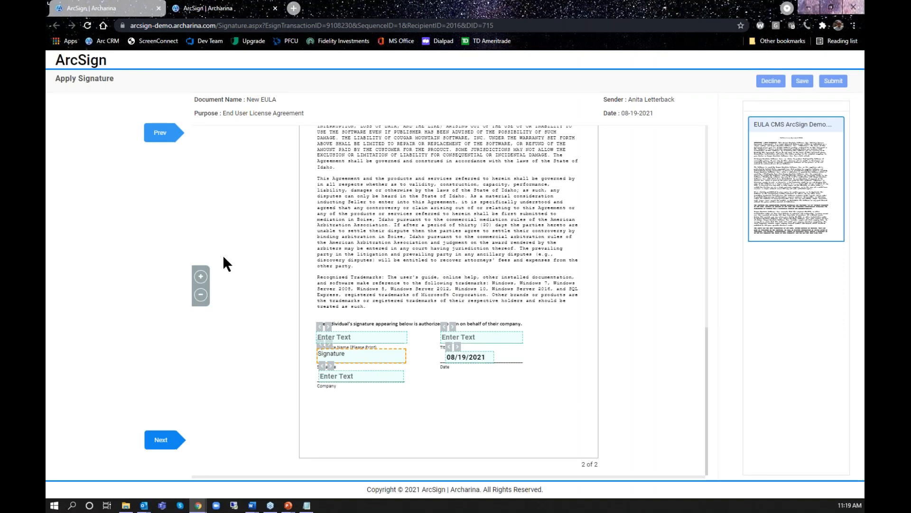
# Examine both pages of the New EULA on the signing page at a larger zoom, from the title to the signing fields
pyautogui.click(201, 278)
pyautogui.click(201, 279)
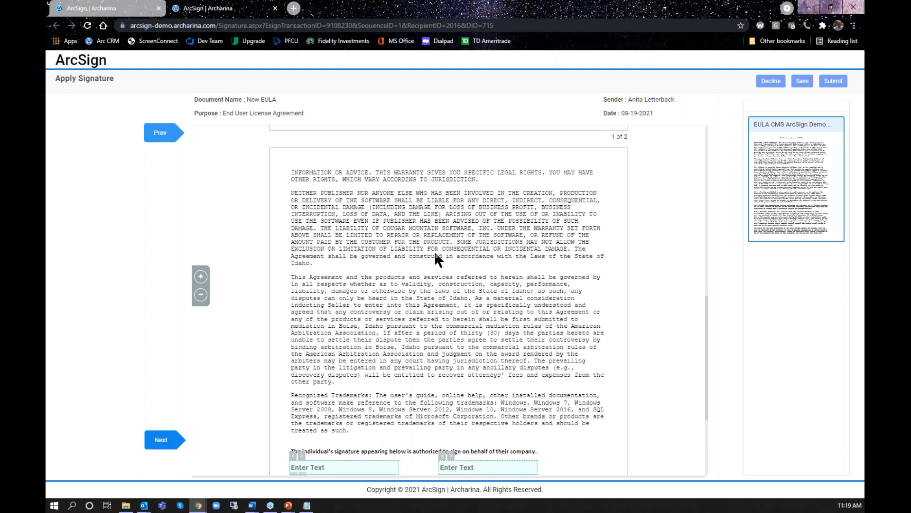
pyautogui.scroll(10, 435, 257)
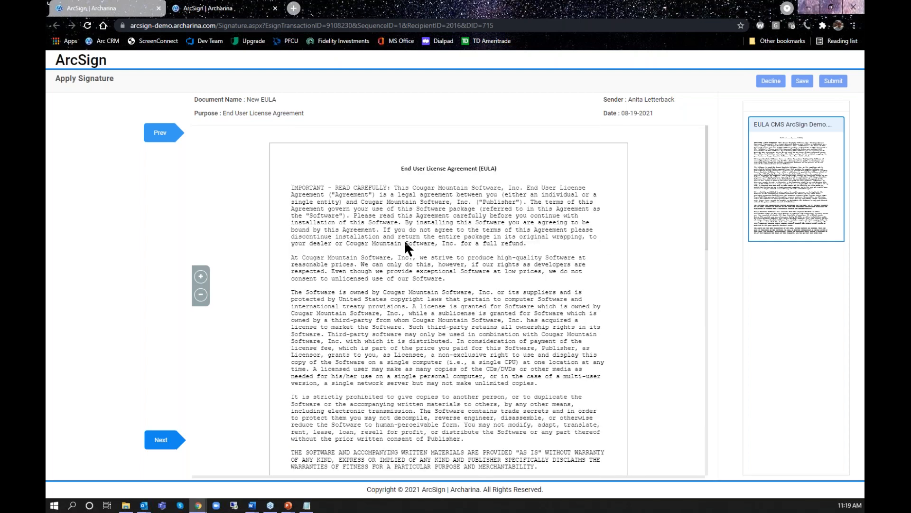
pyautogui.scroll(-10, 363, 272)
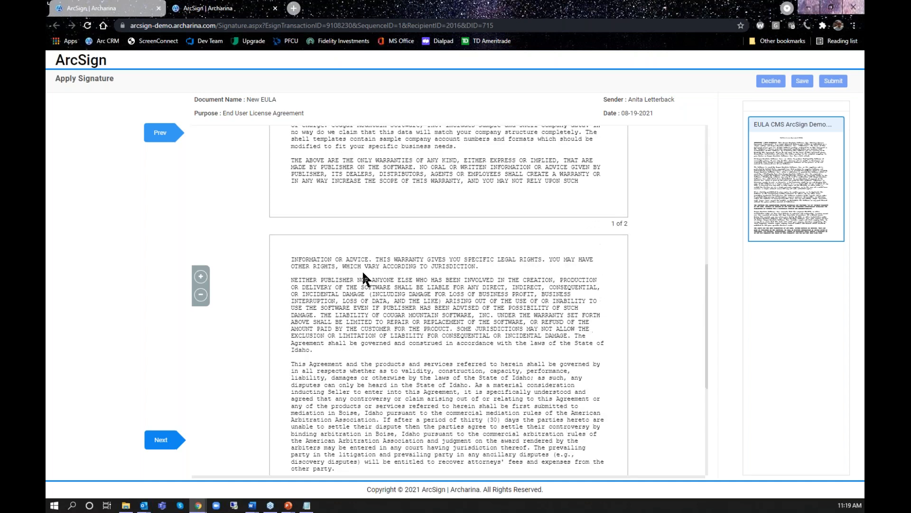
pyautogui.scroll(-5, 362, 270)
pyautogui.scroll(10, 362, 269)
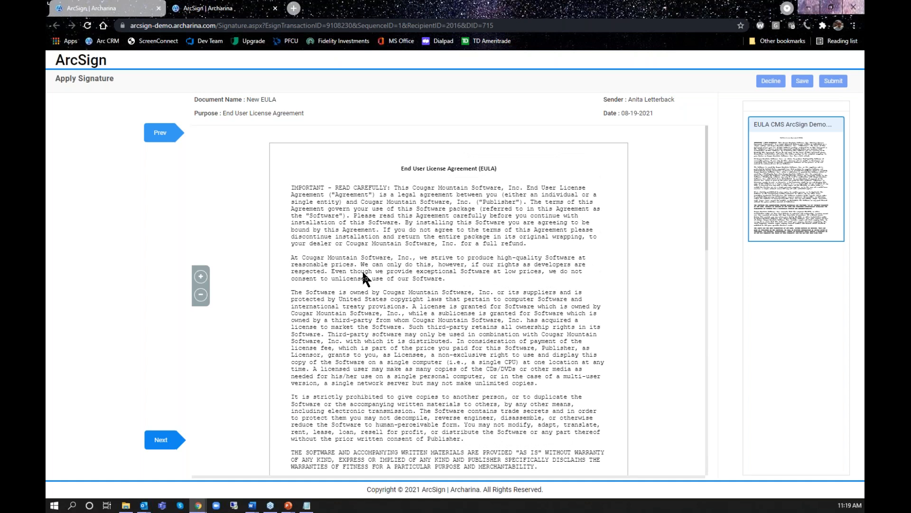
pyautogui.scroll(-10, 363, 269)
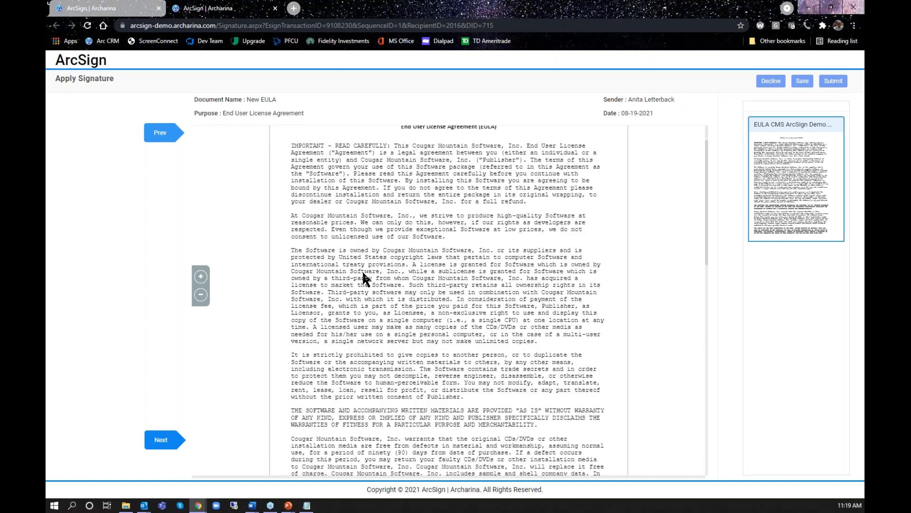
pyautogui.scroll(-5, 363, 274)
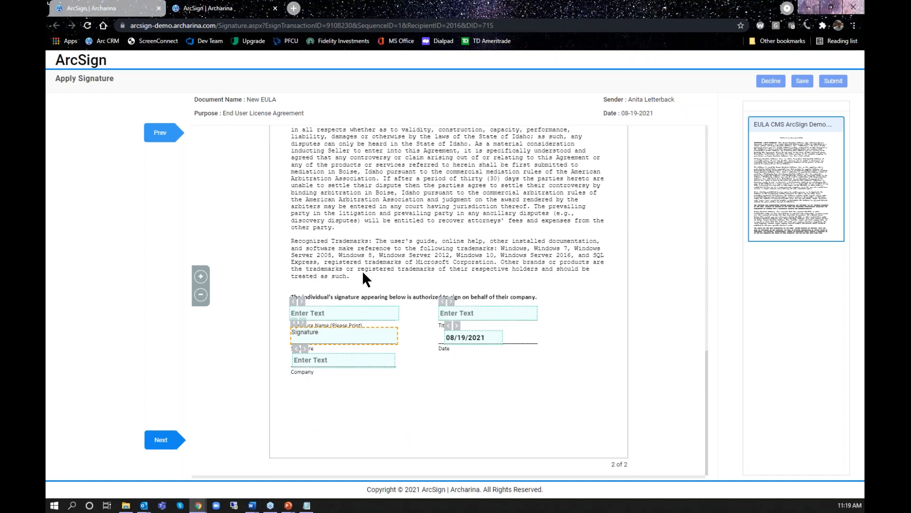
# Fill in the signer's full name, the title "Senior Trainer" and the company "Cougar Mountain Software", keeping the prefilled date
pyautogui.click(343, 311)
pyautogui.press('Tab')
pyautogui.write('Senior Trainer')
pyautogui.press('Tab')
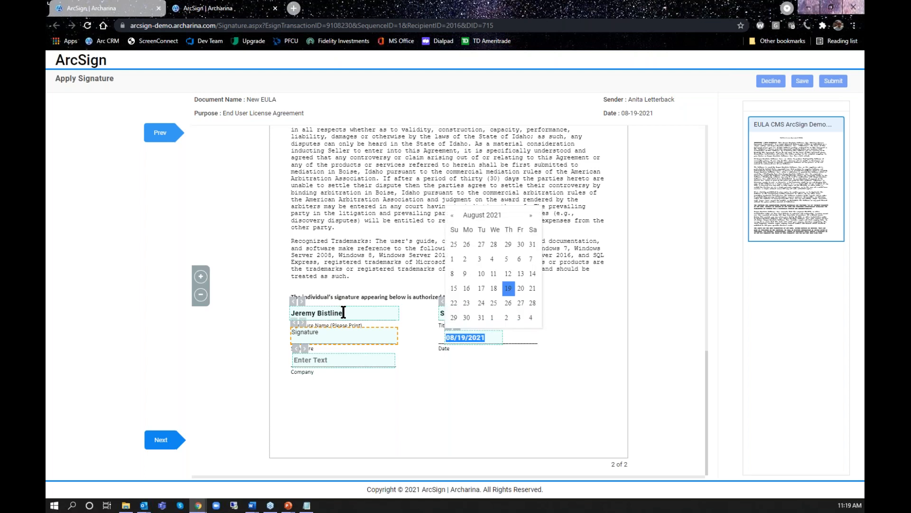
pyautogui.press('Tab')
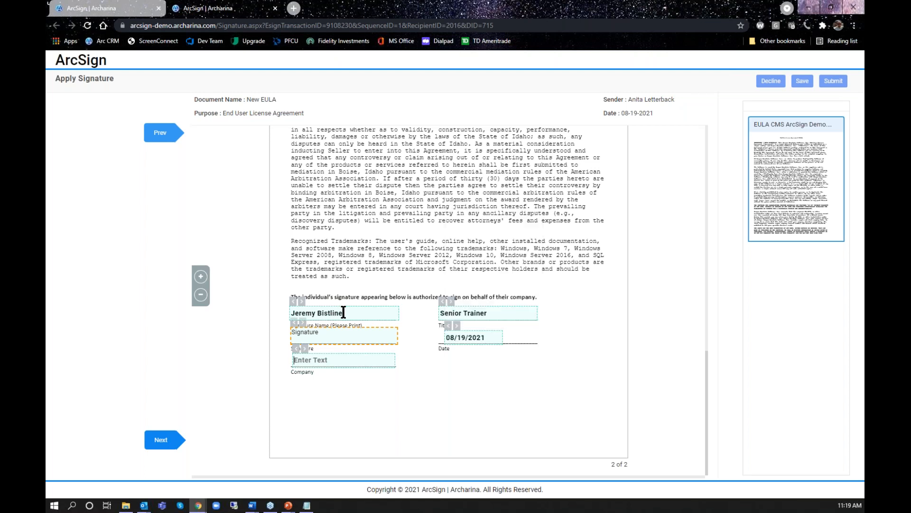
pyautogui.write('Cougar Mountain Software')
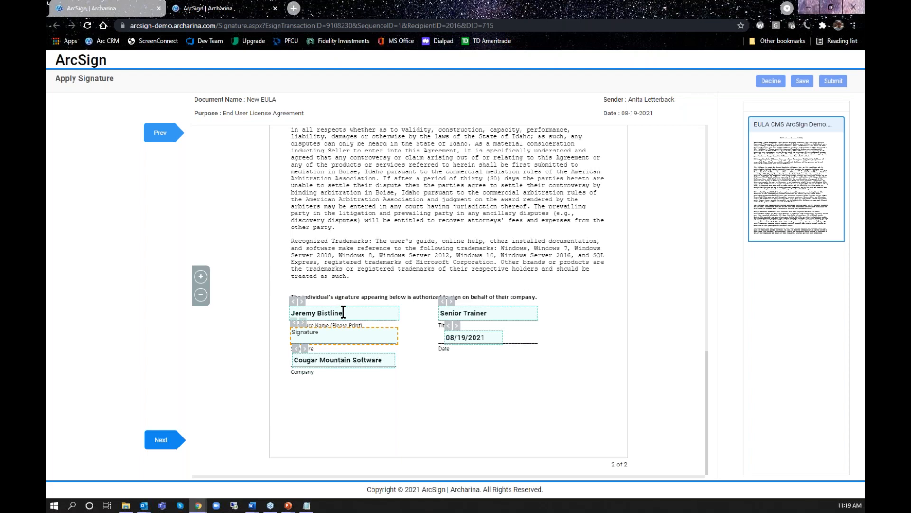
# Sign the Signature field with a hand-drawn signature, and submit the completed document
pyautogui.click(340, 337)
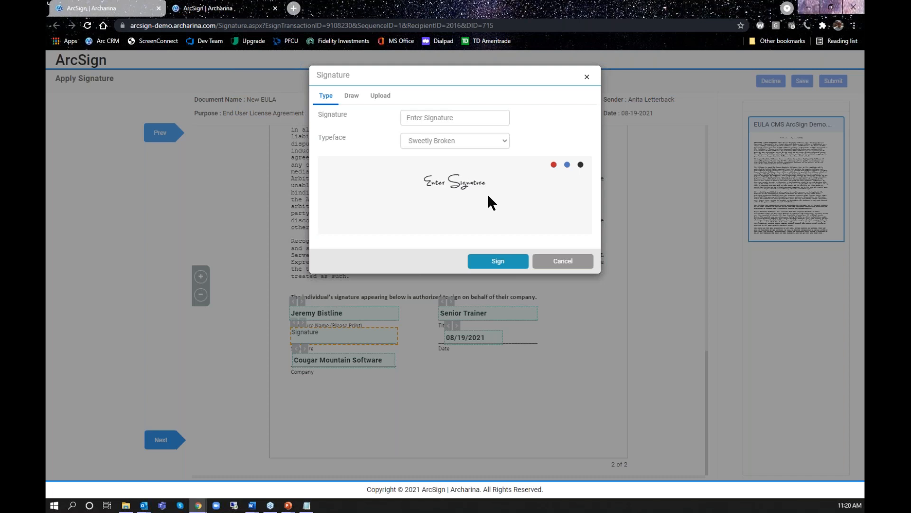
pyautogui.click(351, 101)
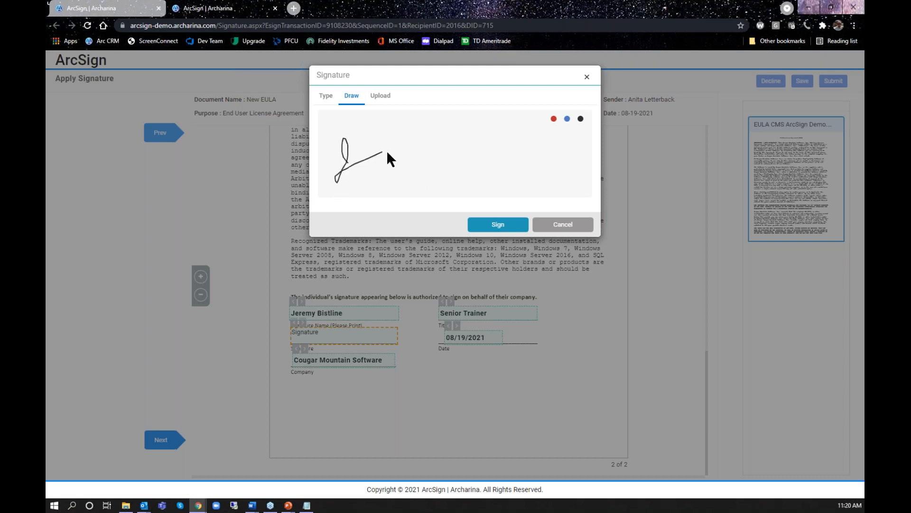
pyautogui.moveTo(387, 153)
pyautogui.mouseDown()
pyautogui.moveTo(372, 153)
pyautogui.moveTo(446, 151)
pyautogui.mouseUp()
pyautogui.moveTo(532, 153); pyautogui.dragTo(529, 149)
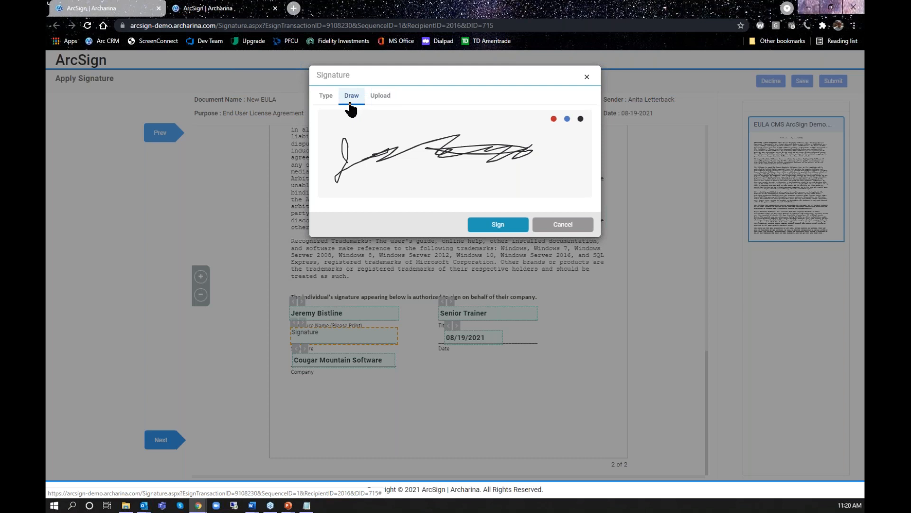
pyautogui.click(498, 230)
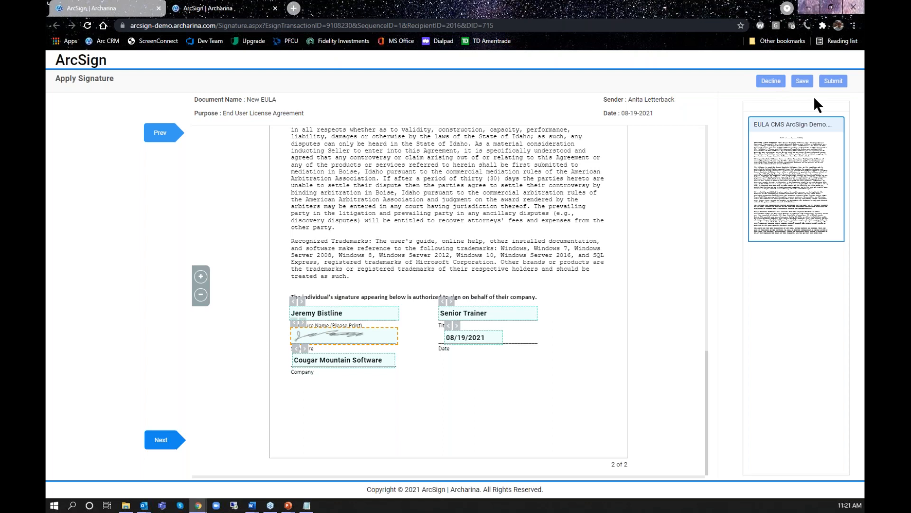
pyautogui.click(832, 90)
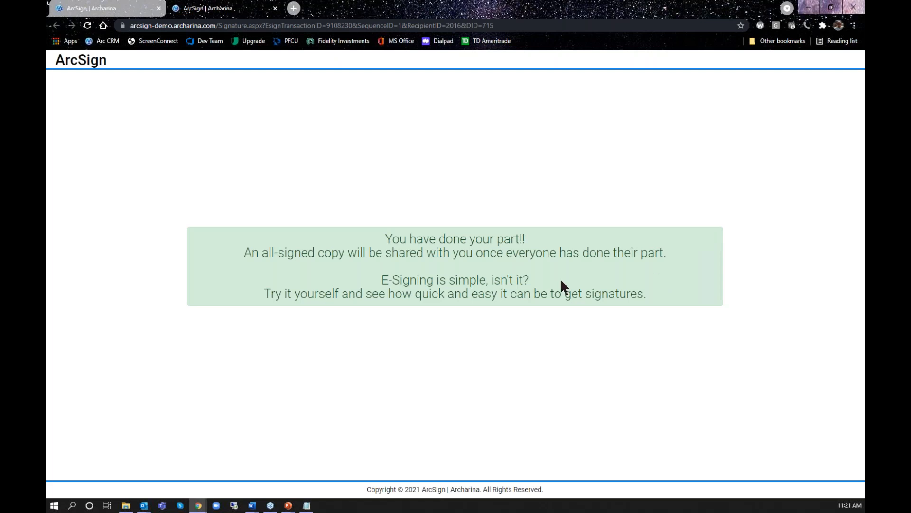
# Switch to the New EULA Copy e-mail in Outlook and add its sender to the Safe Senders List
pyautogui.hotkey('alt', 'Tab')
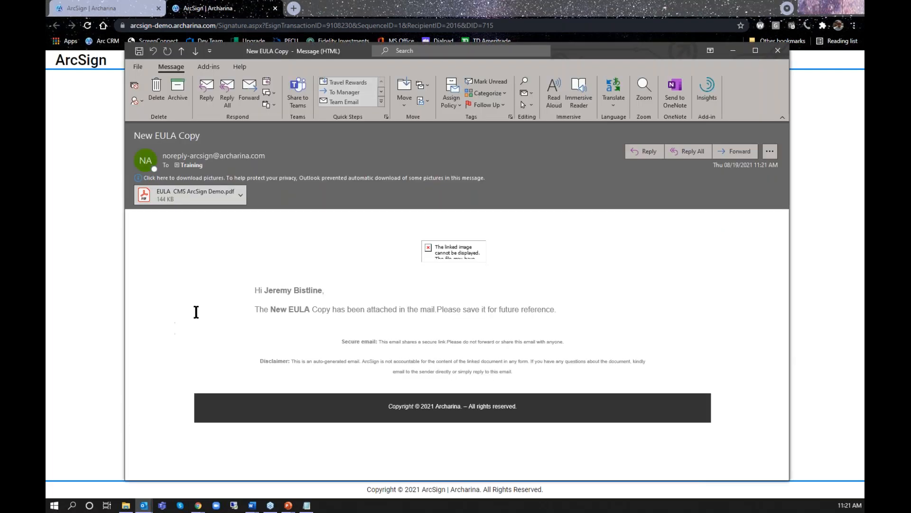
pyautogui.click(369, 182)
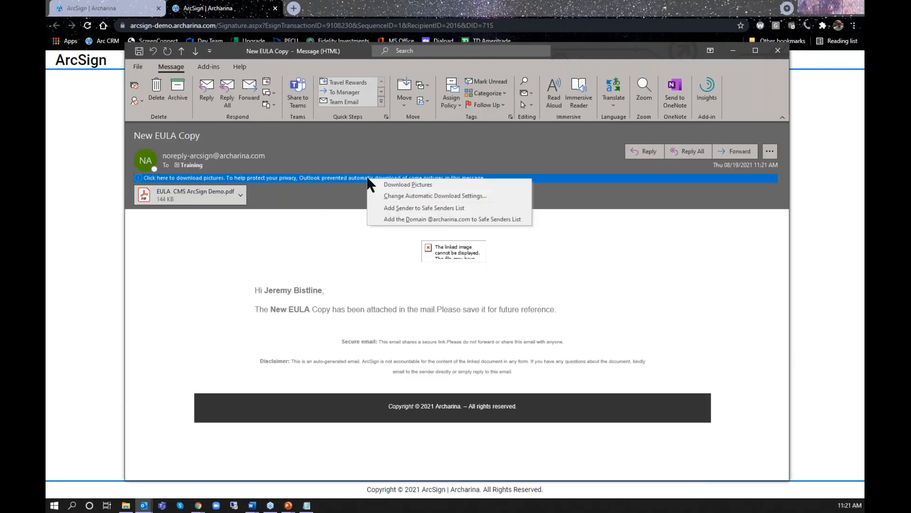
pyautogui.click(400, 208)
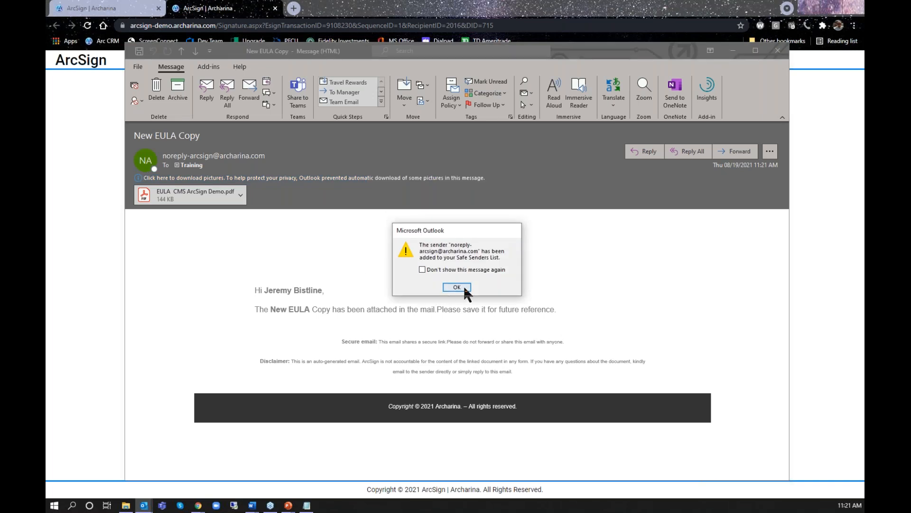
pyautogui.click(464, 288)
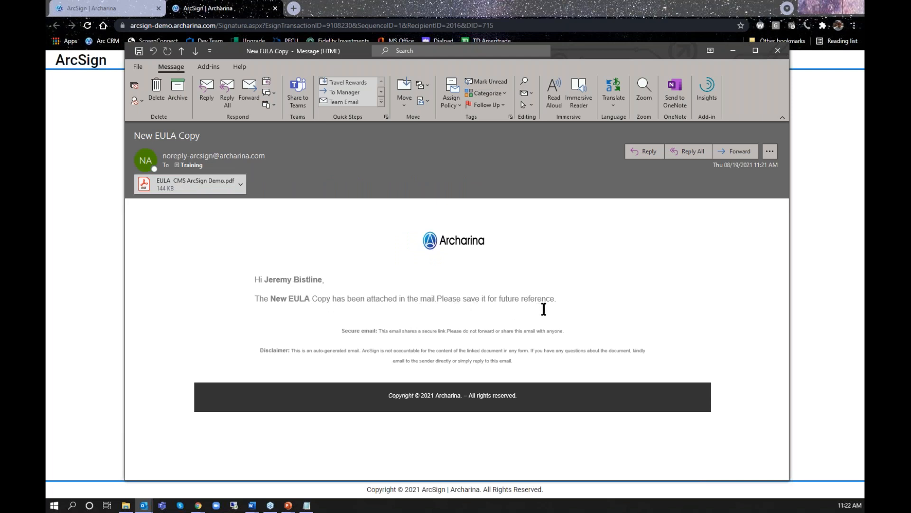
# Examine the attached EULA CMS ArcSign Demo.pdf down to its completed signing fields, and close both the PDF and the e-mail
pyautogui.click(192, 192)
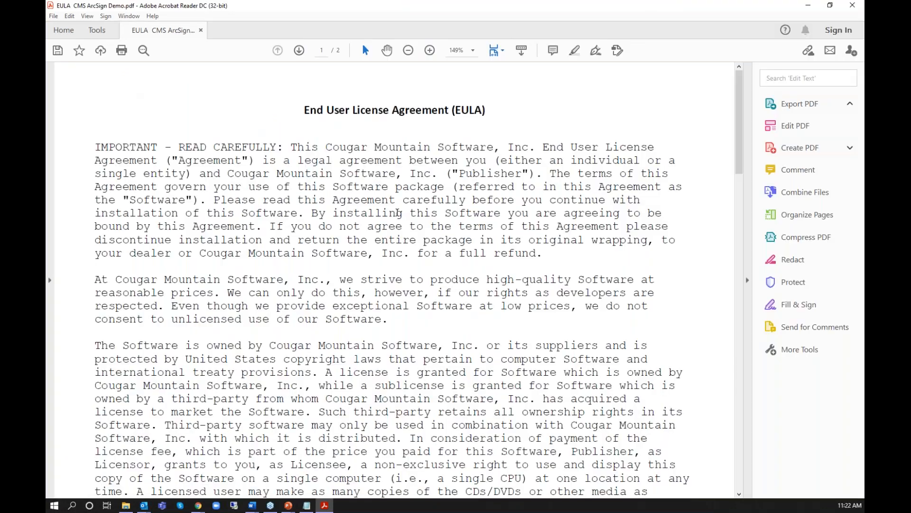
pyautogui.scroll(-15, 466, 258)
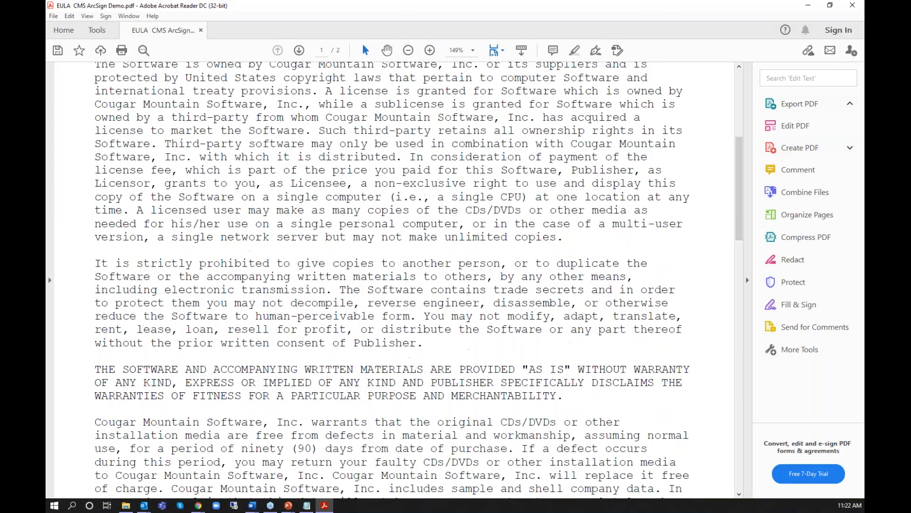
pyautogui.scroll(-10, 467, 258)
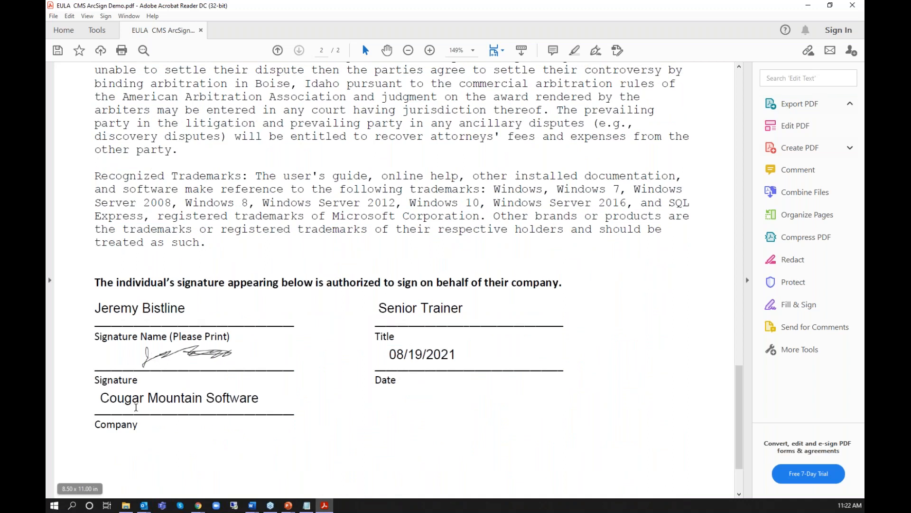
pyautogui.scroll(-1, 317, 417)
pyautogui.scroll(-2, 317, 418)
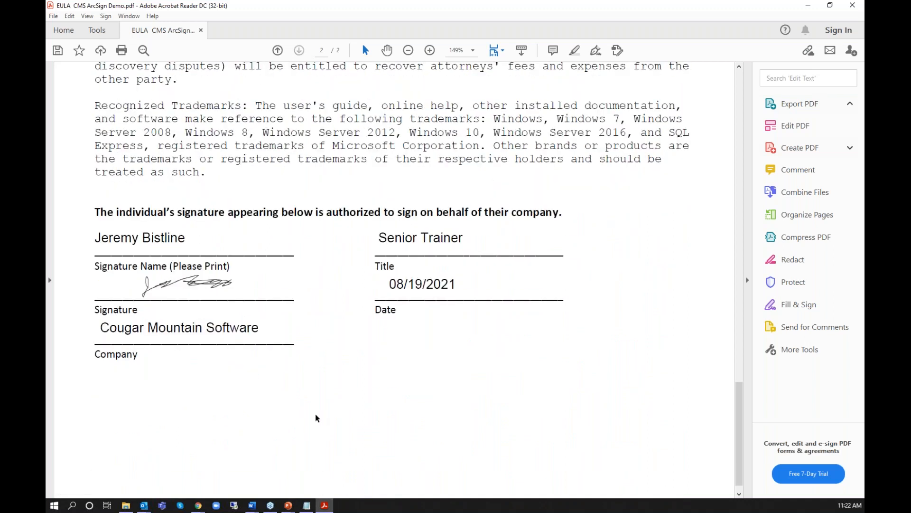
pyautogui.scroll(20, 317, 418)
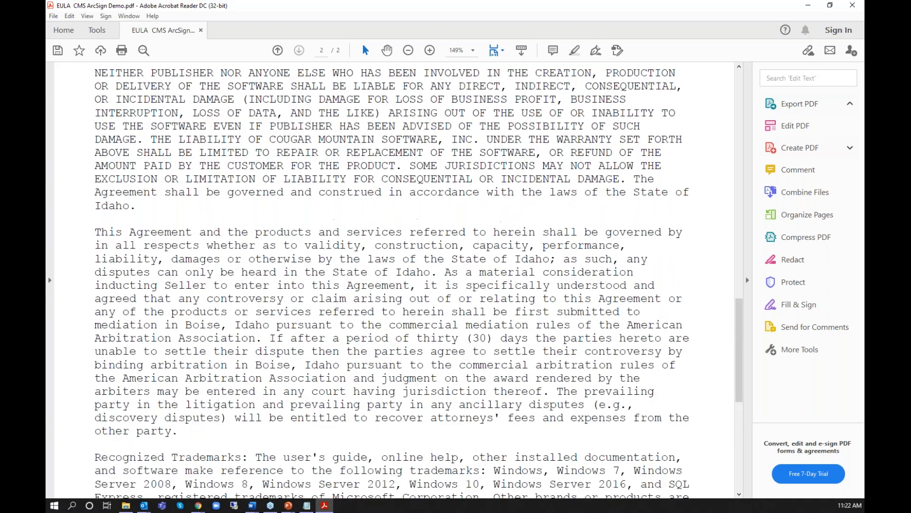
pyautogui.scroll(12, 406, 253)
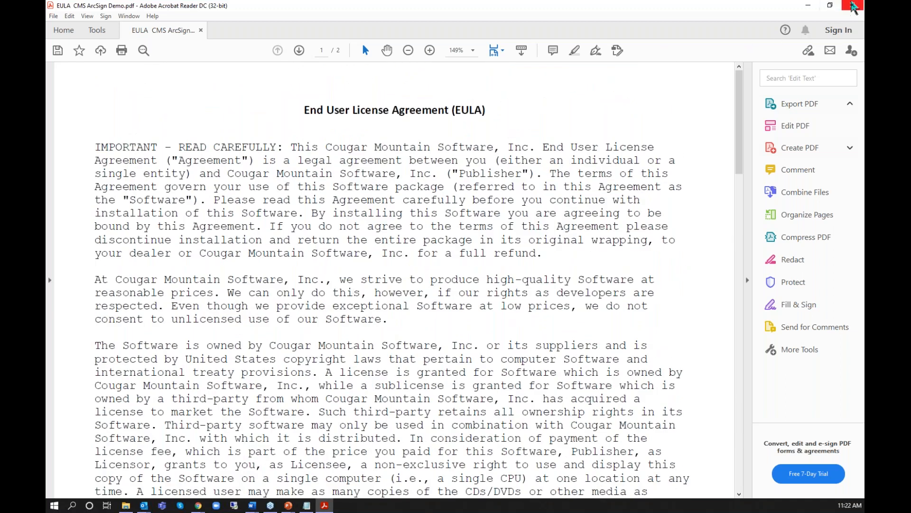
pyautogui.click(852, 6)
pyautogui.hotkey('alt', 'F4')
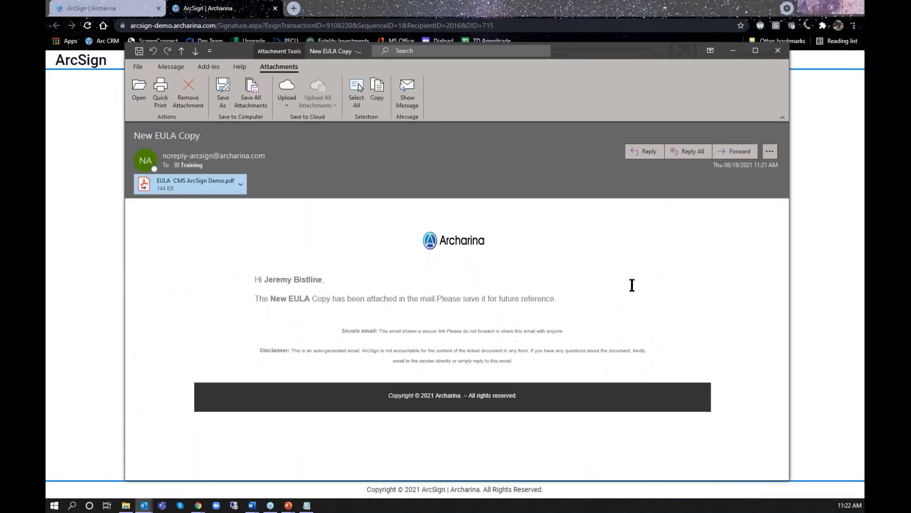
pyautogui.click(782, 49)
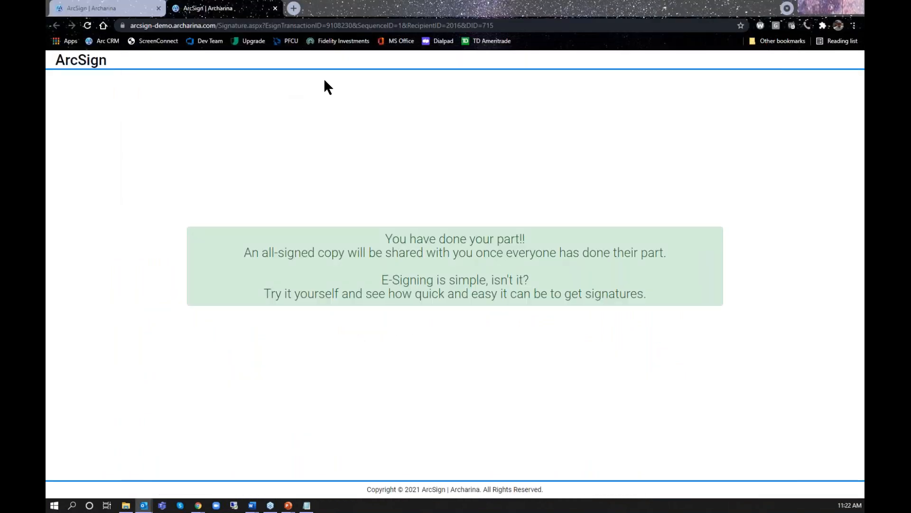
# Close the finished signing page and list the signed documents in the reloaded ArcSign transactions
pyautogui.click(275, 8)
pyautogui.click(87, 25)
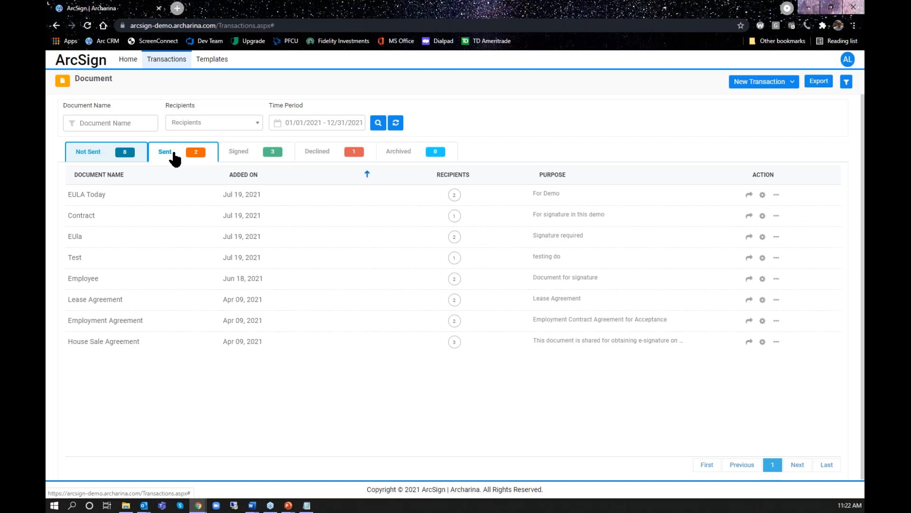
pyautogui.click(233, 157)
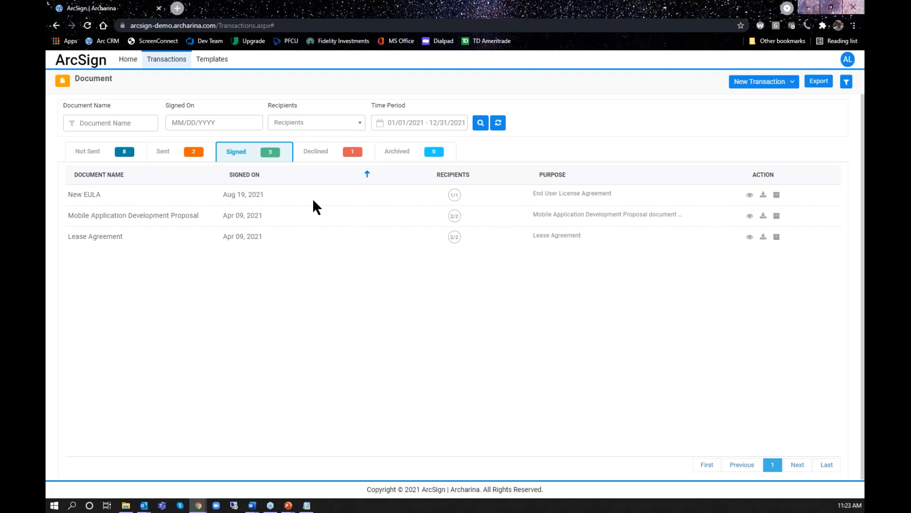
# Preview the signed New EULA, examine it down to the completed signing fields on page 2, and close the preview
pyautogui.moveTo(451, 199)
pyautogui.click(750, 195)
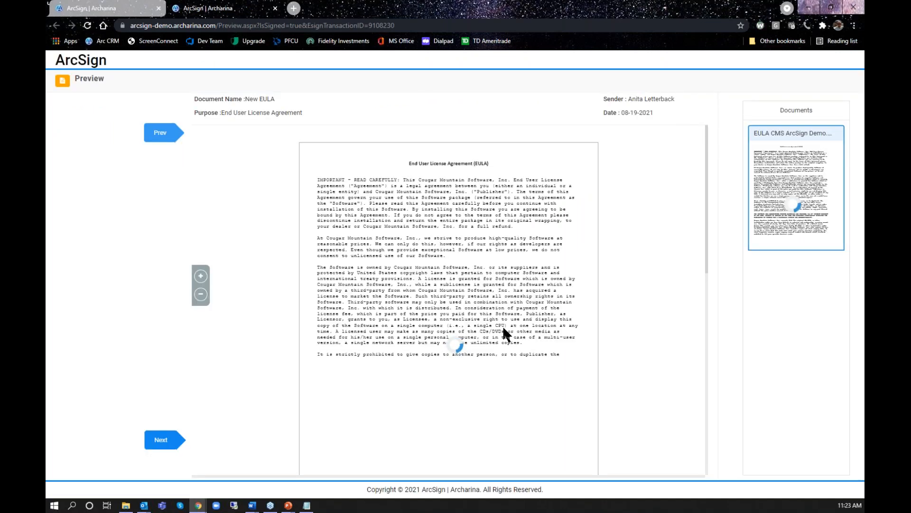
pyautogui.scroll(-5, 504, 330)
pyautogui.scroll(-5, 504, 331)
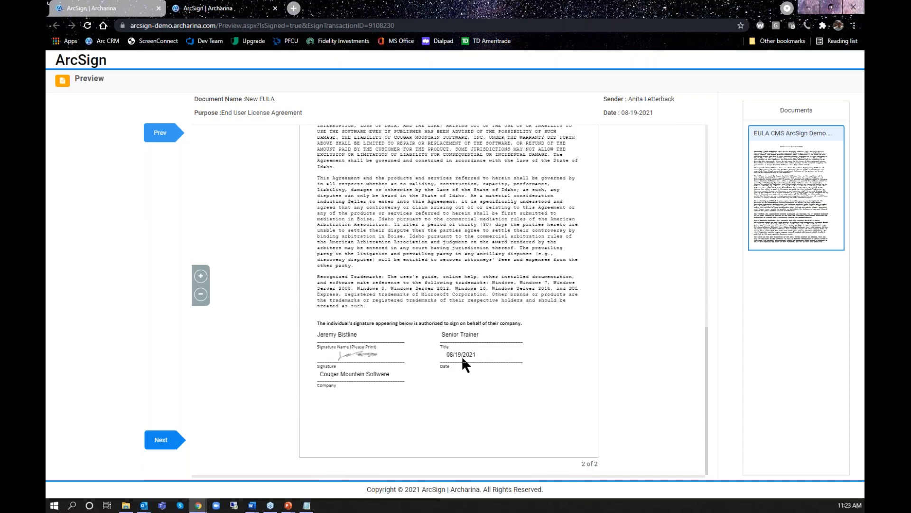
pyautogui.scroll(10, 464, 357)
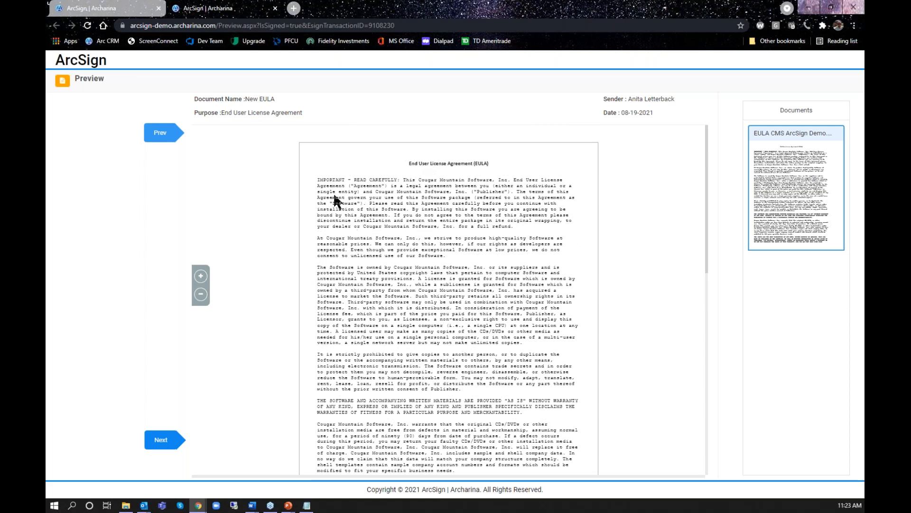
pyautogui.click(274, 8)
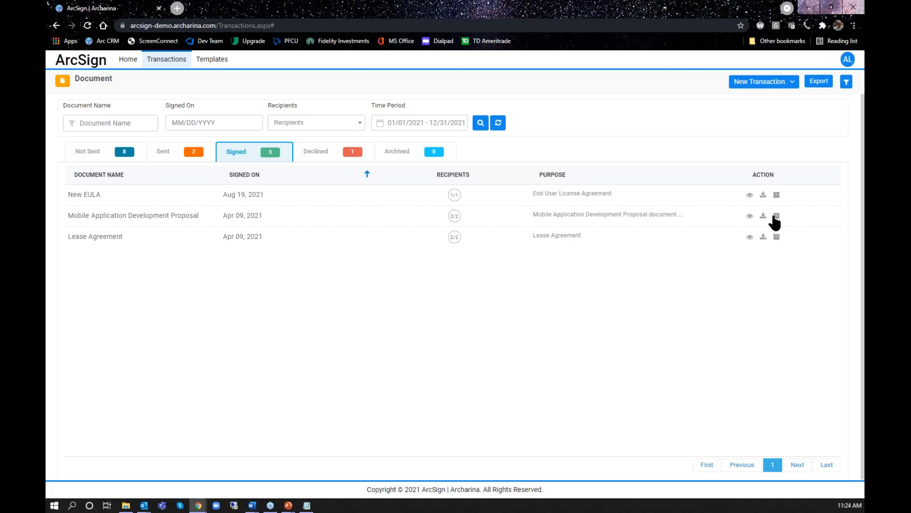
# Archive the signed New EULA, and select and deselect it in the list of archived documents
pyautogui.click(777, 196)
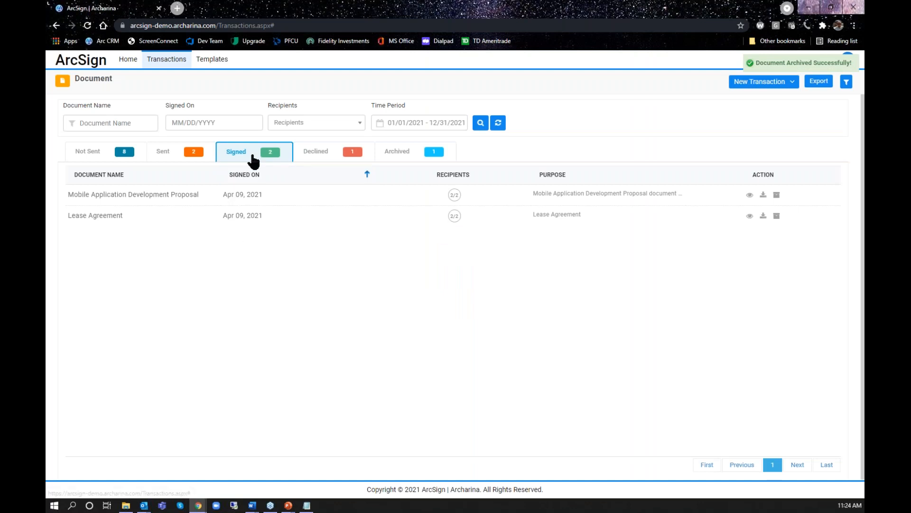
pyautogui.click(402, 156)
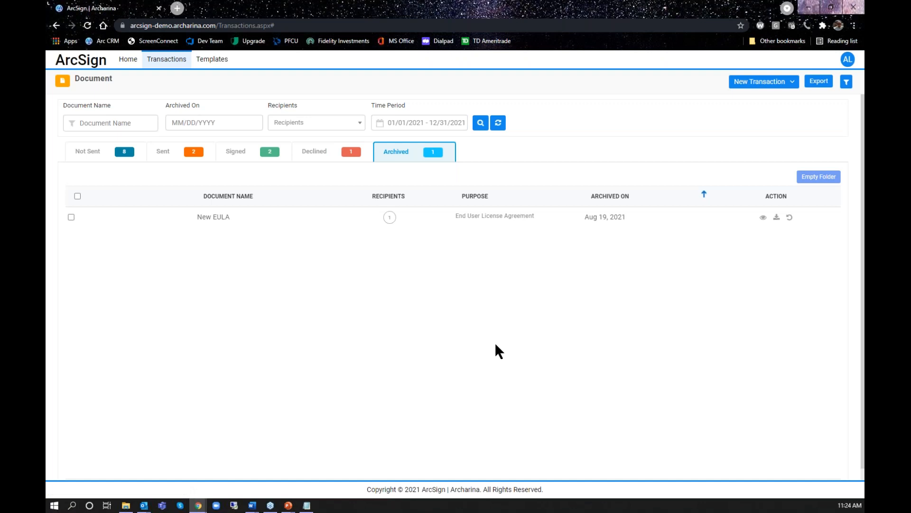
pyautogui.click(72, 217)
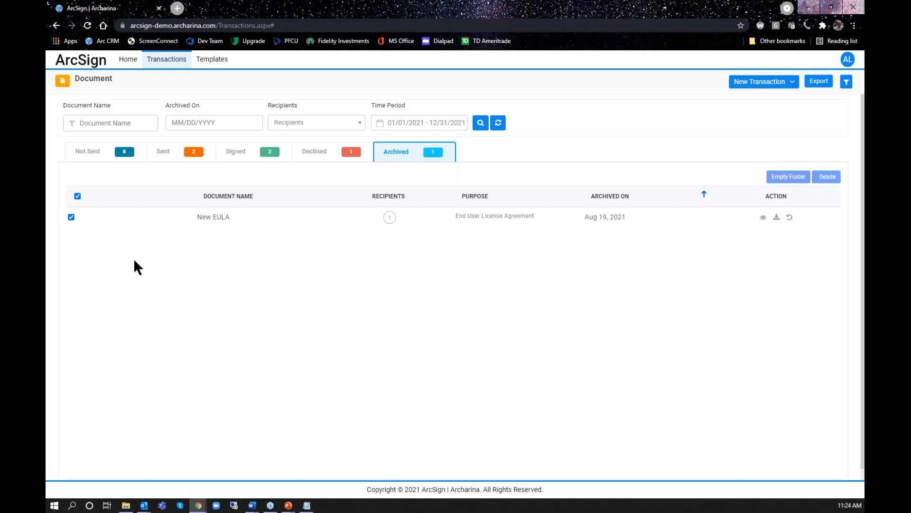
pyautogui.click(71, 217)
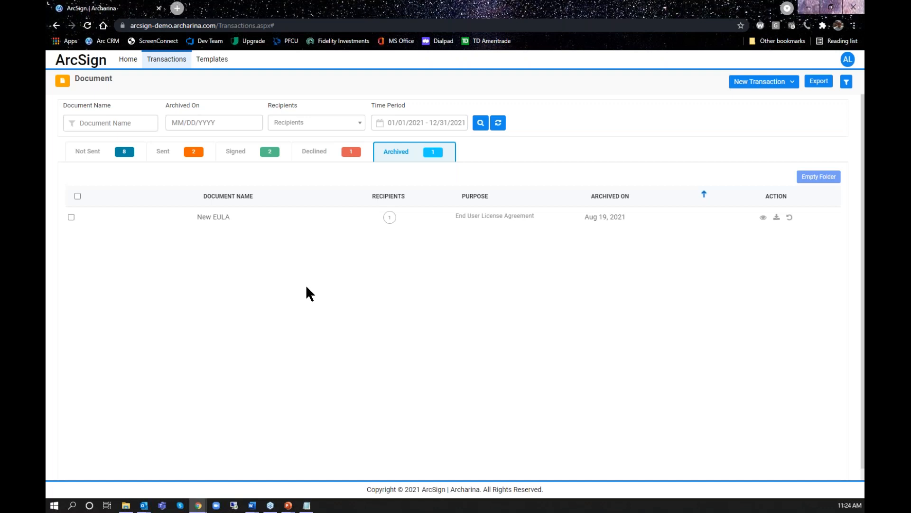
# Review the list of signed documents and return to the documents that are not sent
pyautogui.click(241, 156)
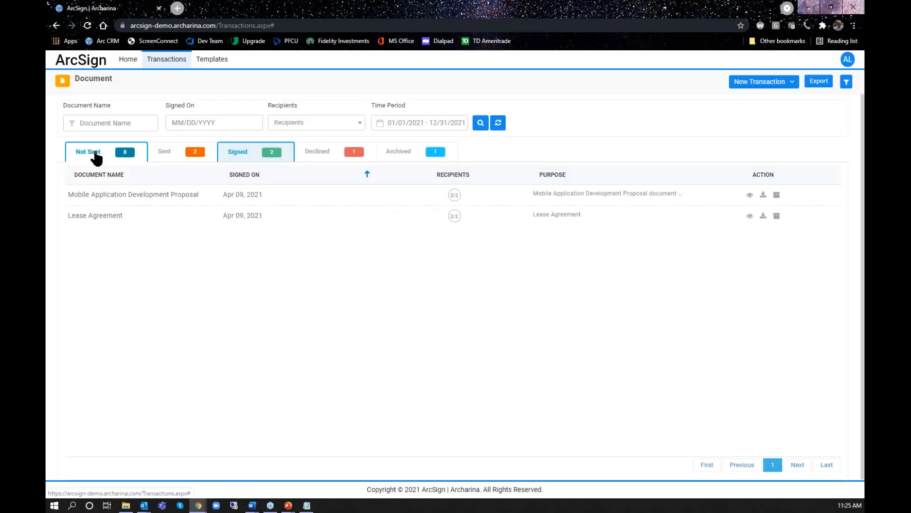
pyautogui.click(95, 154)
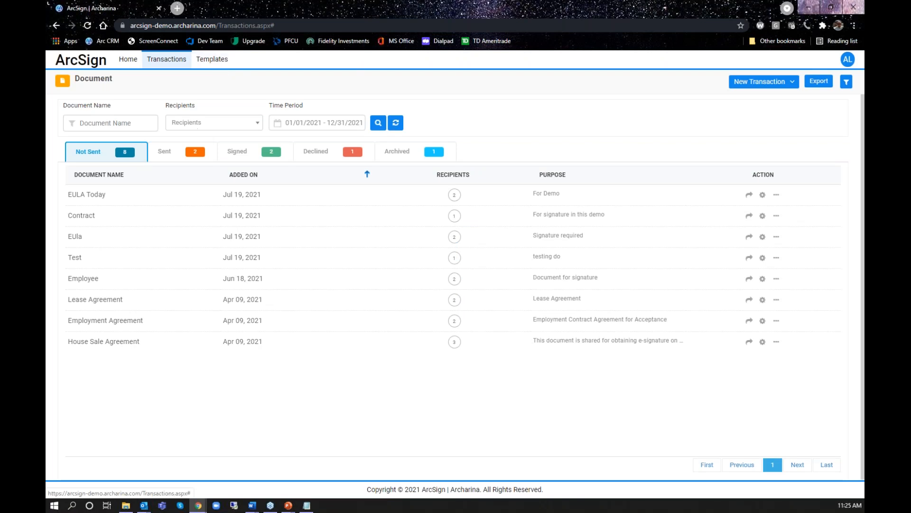
# Switch to Acrobat Reader, examine the blank EULA CMS ArcSign Demo.pdf down to its empty signing fields, close it and return to ArcSign
pyautogui.hotkey('alt', 'Tab')
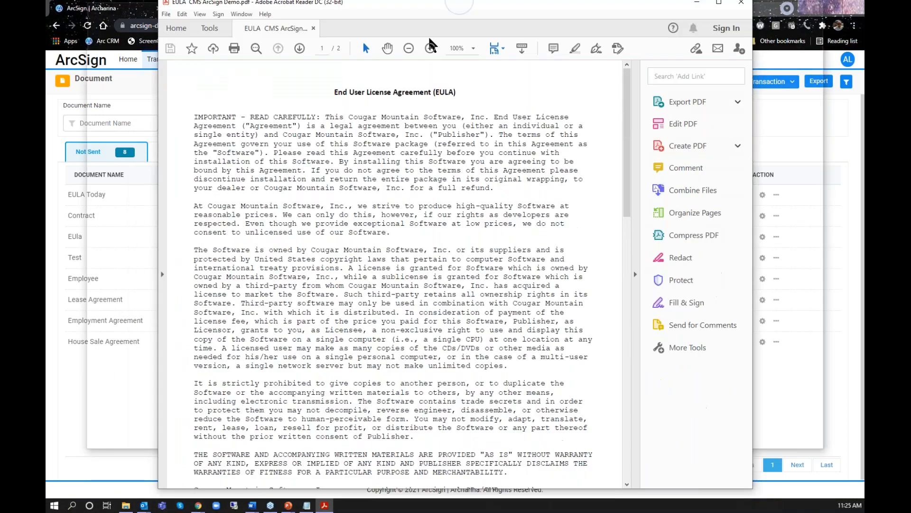
pyautogui.scroll(-10, 364, 258)
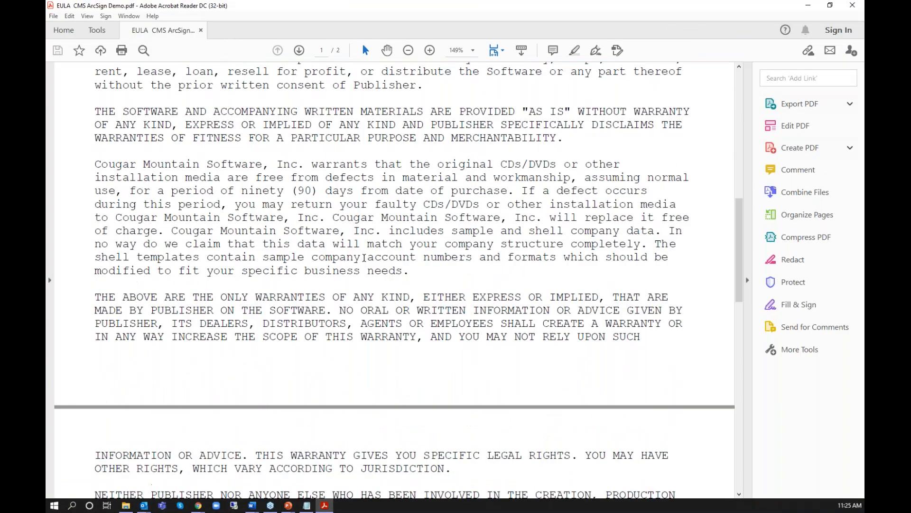
pyautogui.scroll(-15, 364, 257)
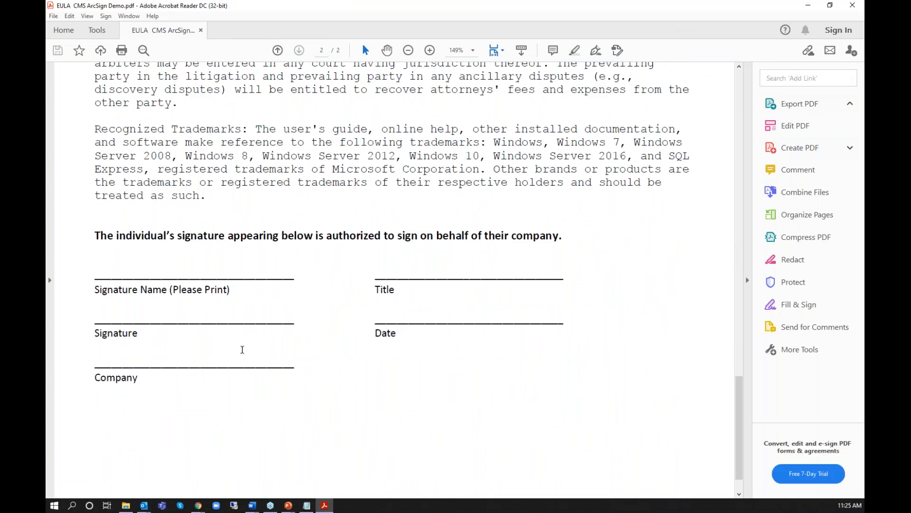
pyautogui.scroll(12, 242, 349)
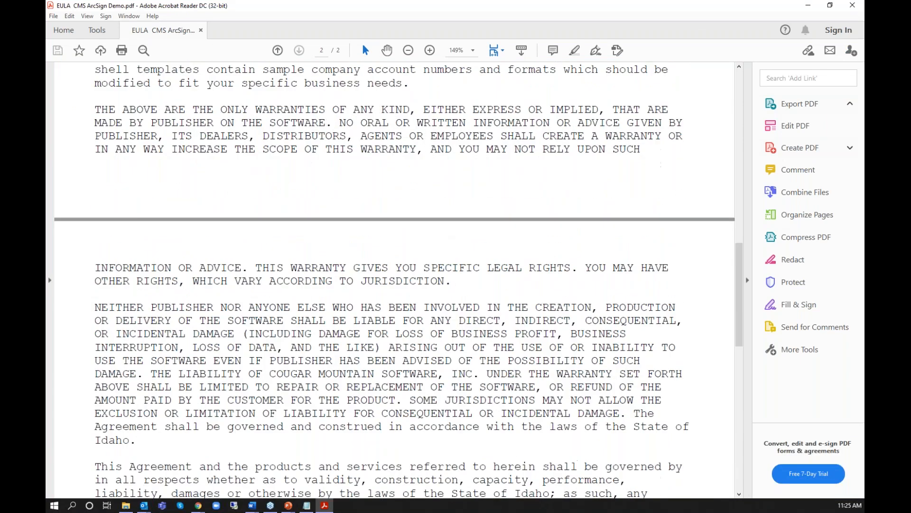
pyautogui.scroll(15, 394, 280)
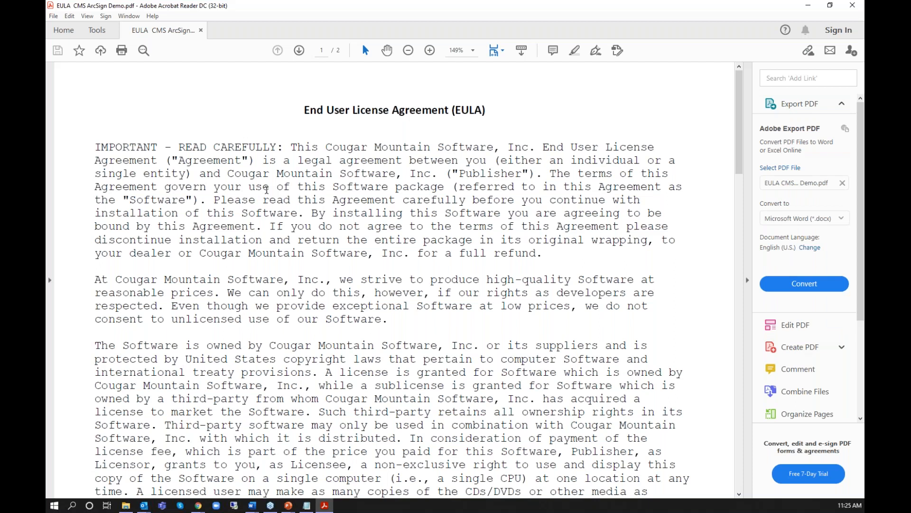
pyautogui.scroll(-8, 348, 234)
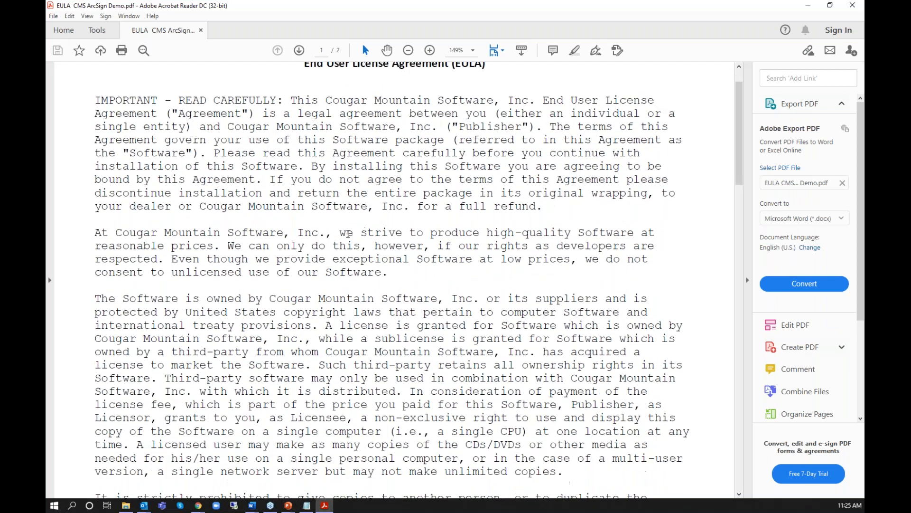
pyautogui.scroll(-10, 348, 233)
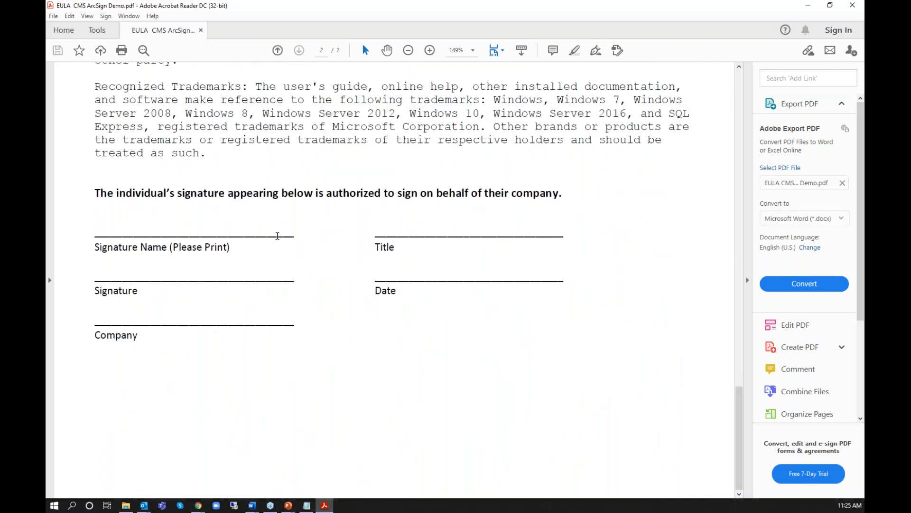
pyautogui.scroll(15, 453, 360)
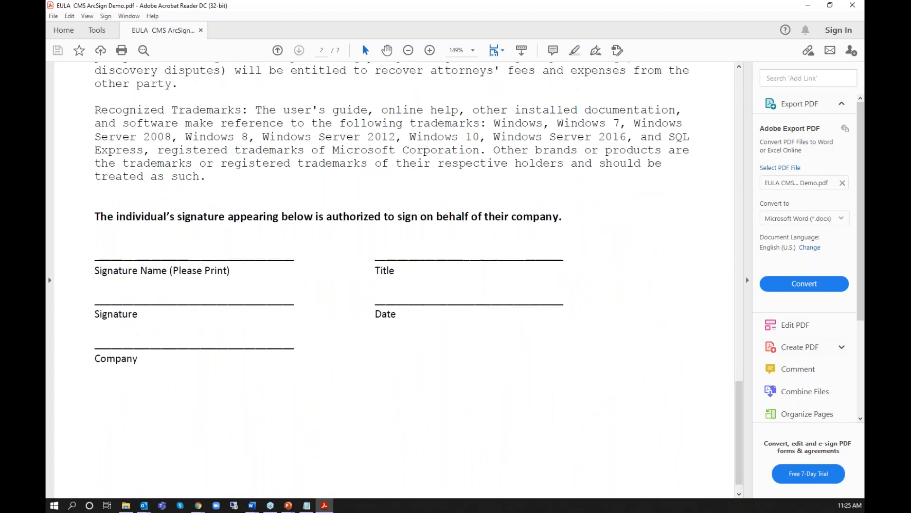
pyautogui.scroll(15, 394, 280)
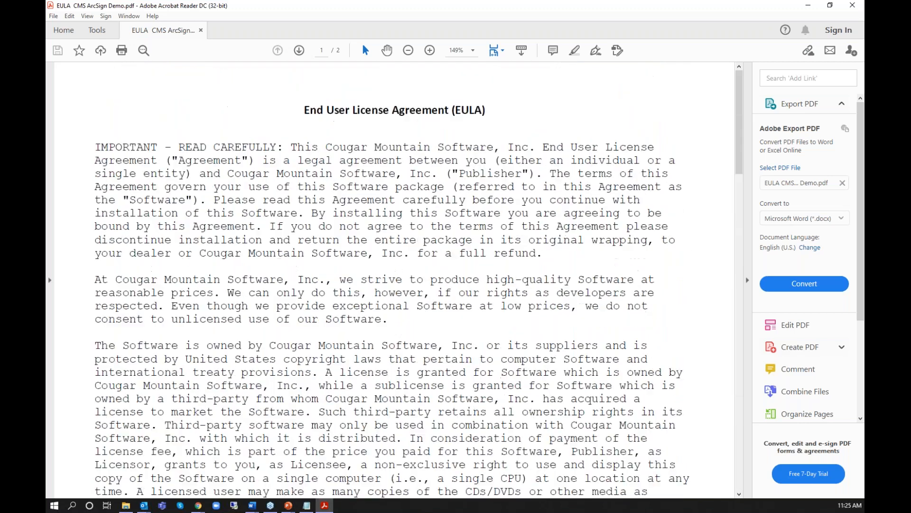
pyautogui.click(200, 30)
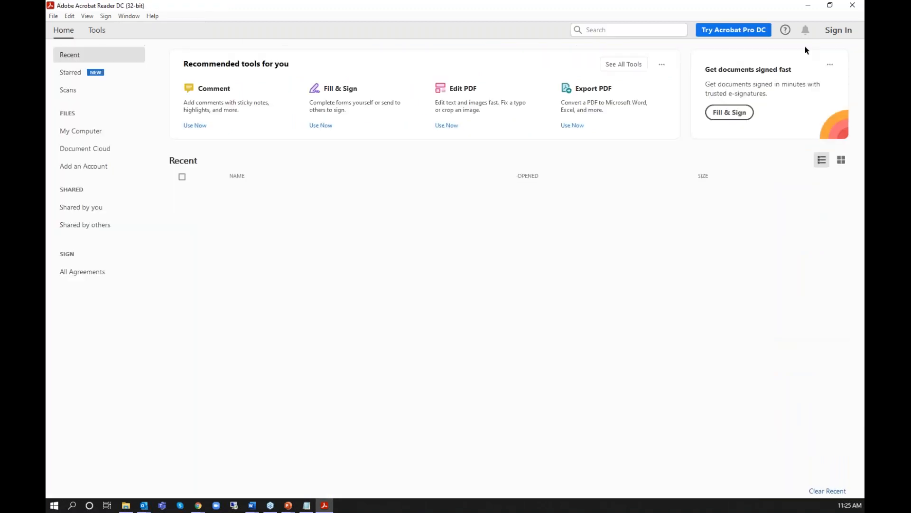
pyautogui.click(807, 6)
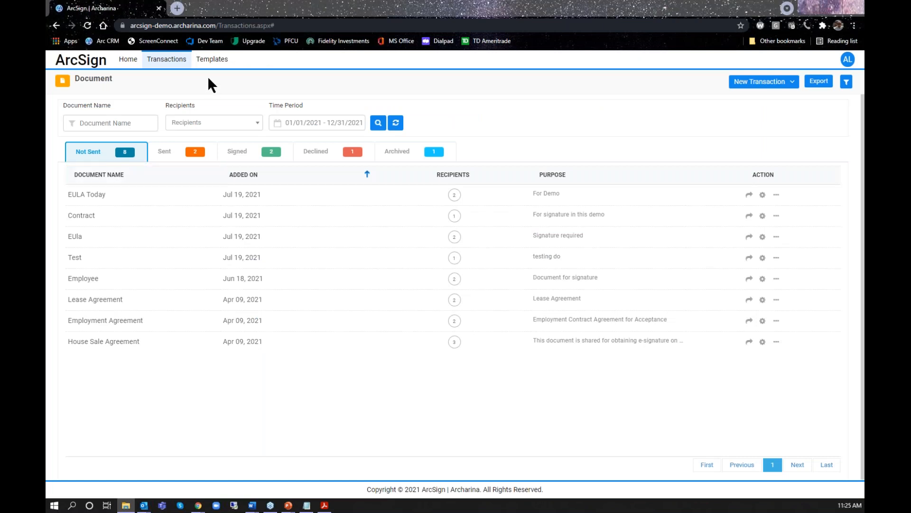
# Preview the EULA CMS ArcSign template, enlarge it, examine it down to the signing fields on page 2, and close the preview
pyautogui.click(212, 62)
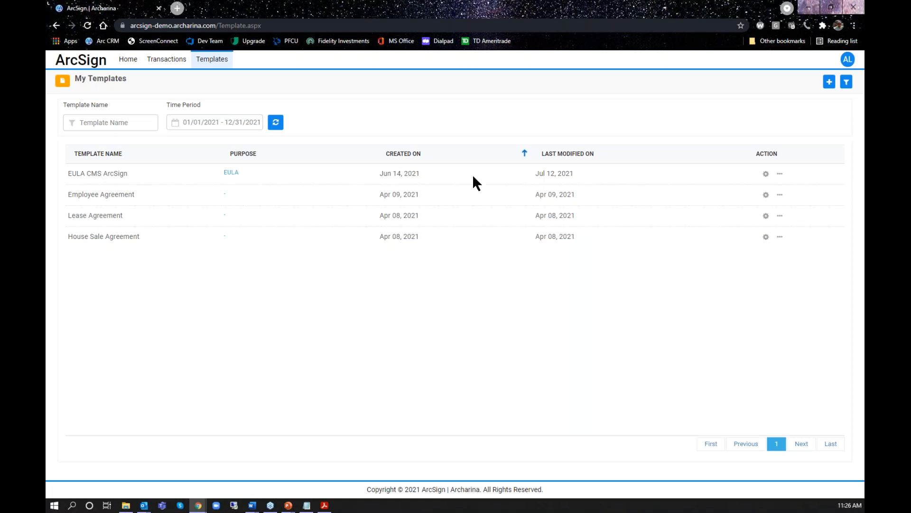
pyautogui.click(780, 173)
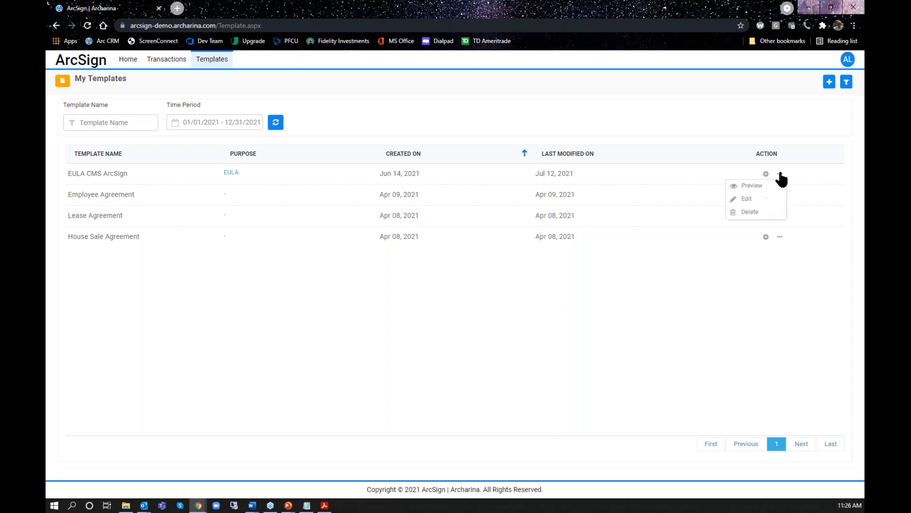
pyautogui.click(752, 185)
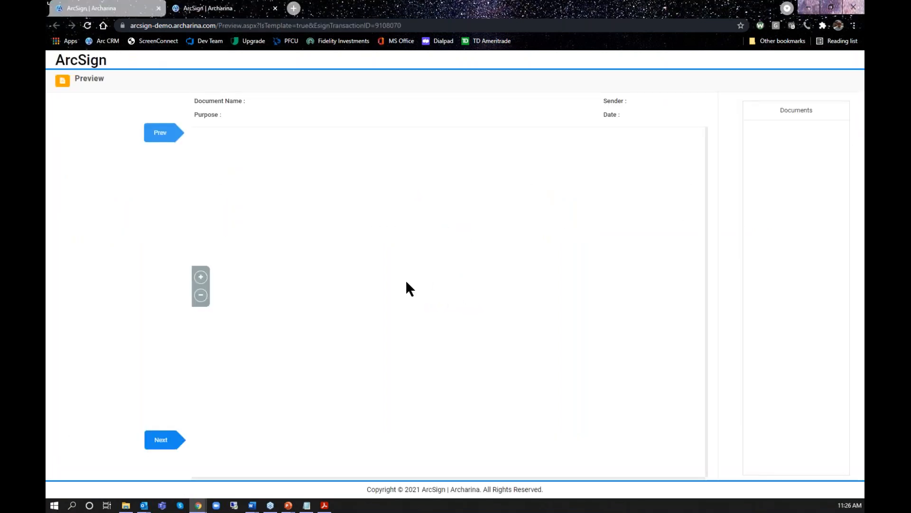
pyautogui.click(201, 277)
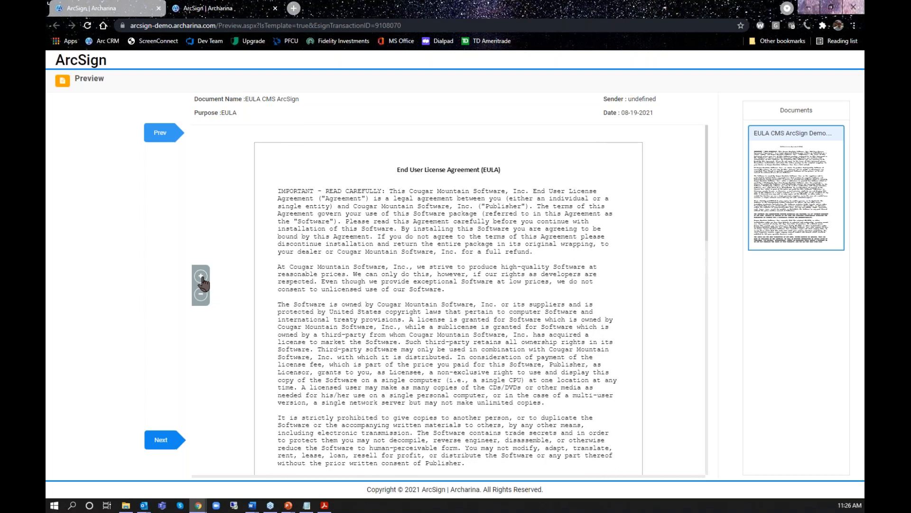
pyautogui.click(202, 277)
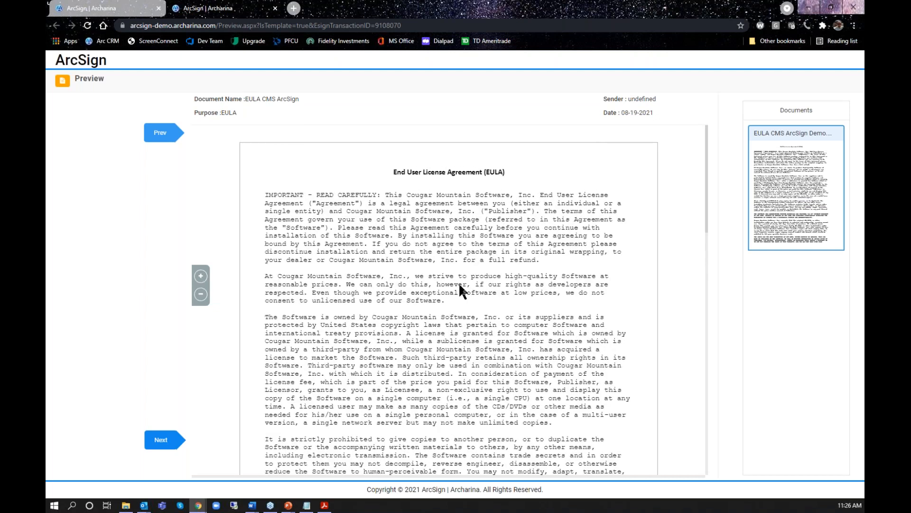
pyautogui.scroll(-20, 459, 283)
pyautogui.scroll(-4, 458, 283)
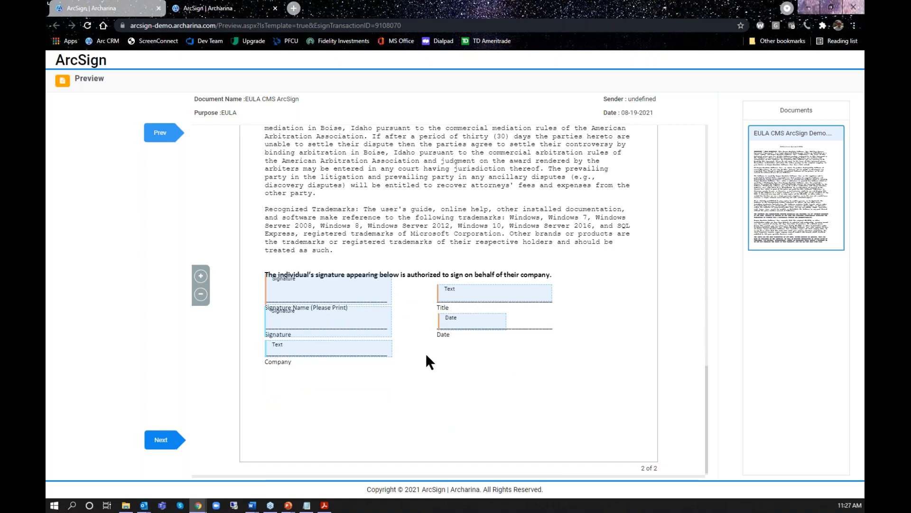
pyautogui.scroll(15, 427, 356)
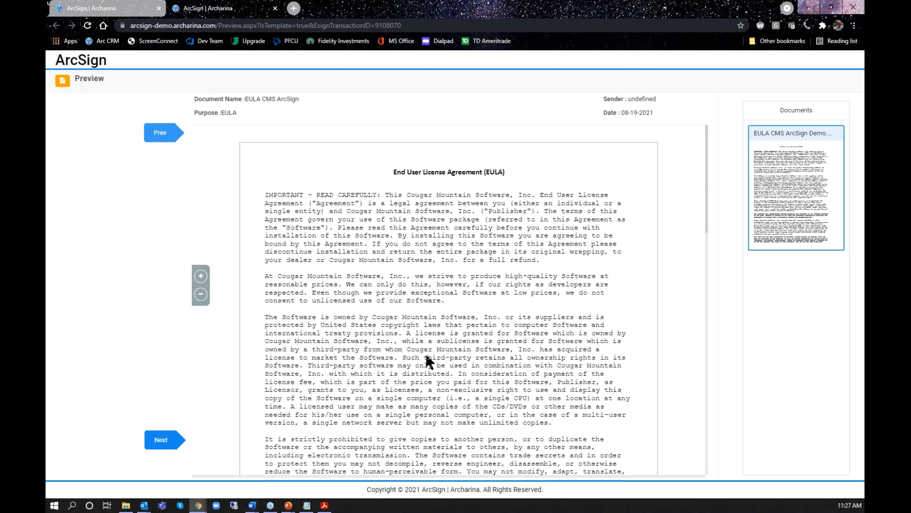
pyautogui.click(275, 8)
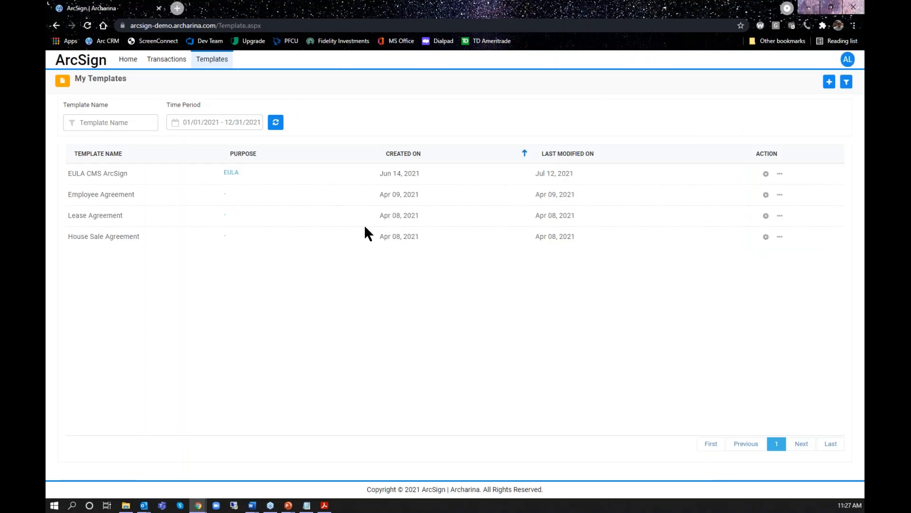
# Create a transaction from the EULA CMS ArcSign template, named "New from Template" with the purpose "To illustrate templates."
pyautogui.click(766, 174)
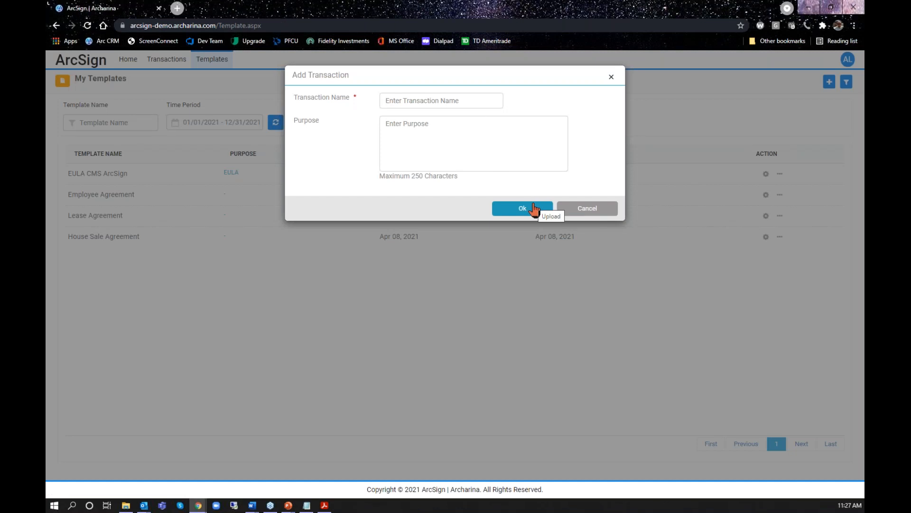
pyautogui.write('New Templa')
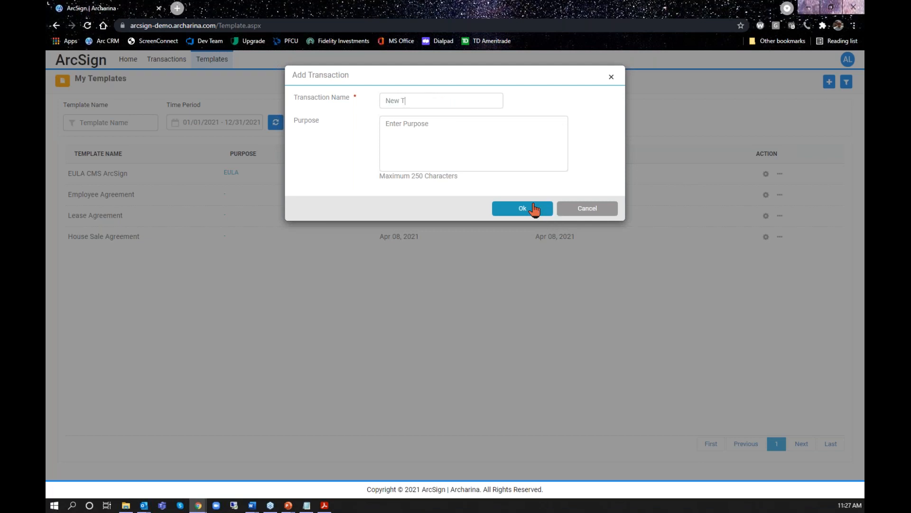
pyautogui.press('BackSpace')
pyautogui.press('BackSpace')
pyautogui.press('BackSpace')
pyautogui.press('BackSpace')
pyautogui.press('BackSpace')
pyautogui.press('BackSpace')
pyautogui.write('from Template')
pyautogui.press('Tab')
pyautogui.write('To illustrate templates')
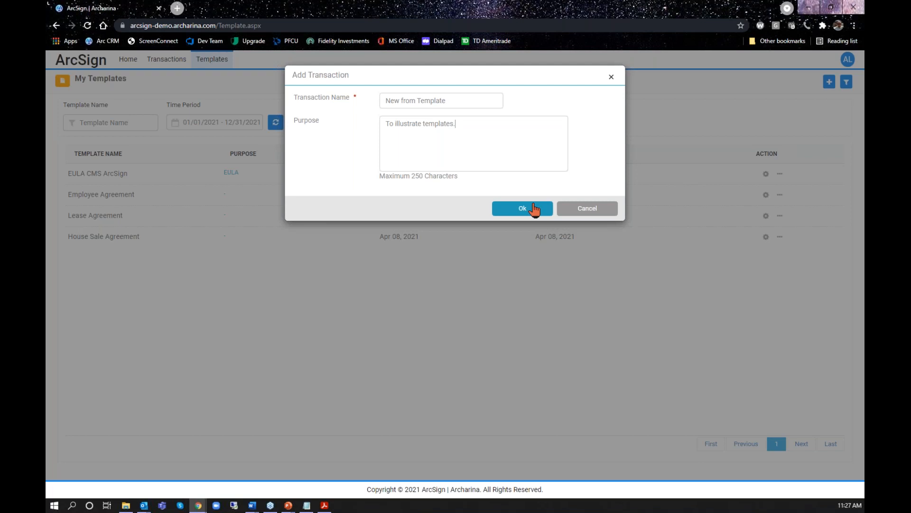
pyautogui.write('.')
pyautogui.click(522, 208)
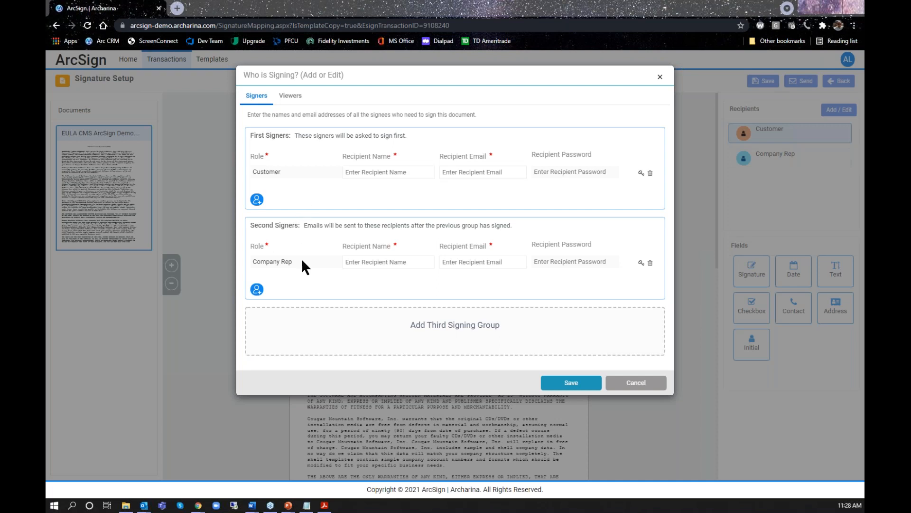
# Dismiss the signer entry without adding recipients and examine the New from Template document down to its preset signing fields on page 2
pyautogui.click(370, 177)
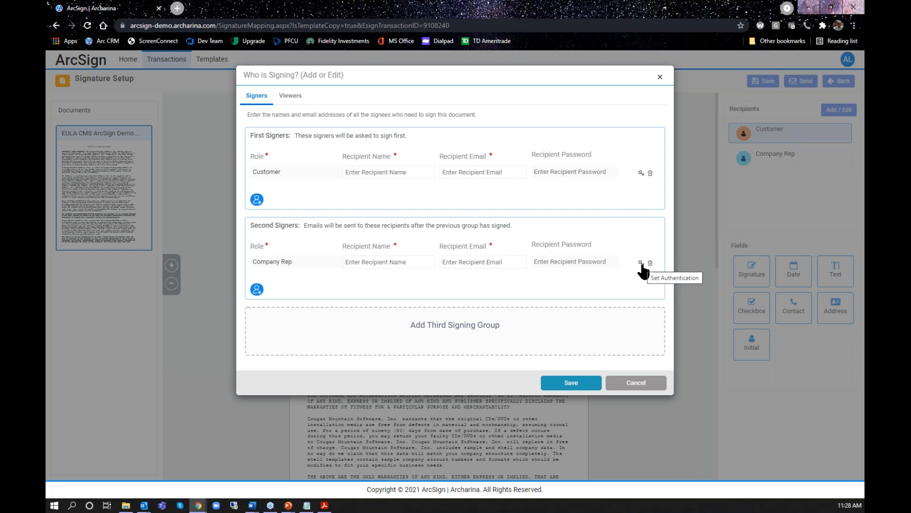
pyautogui.click(642, 387)
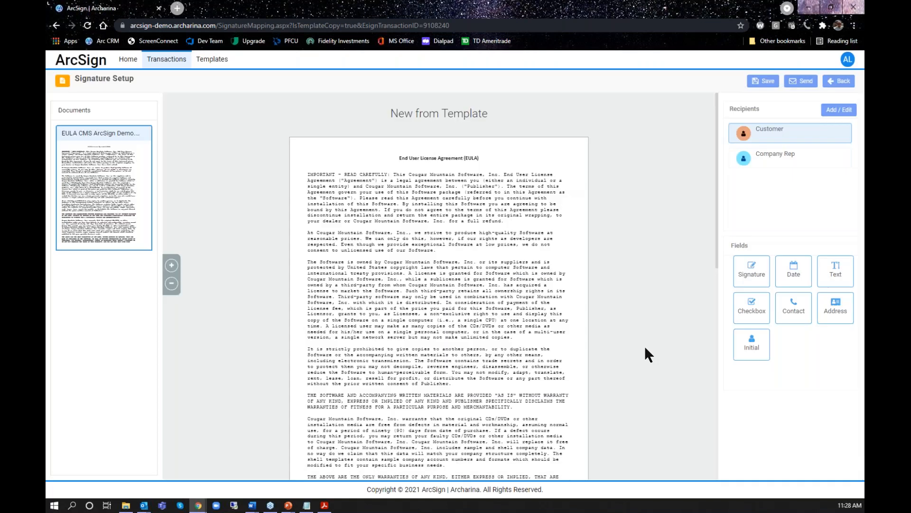
pyautogui.scroll(-10, 411, 297)
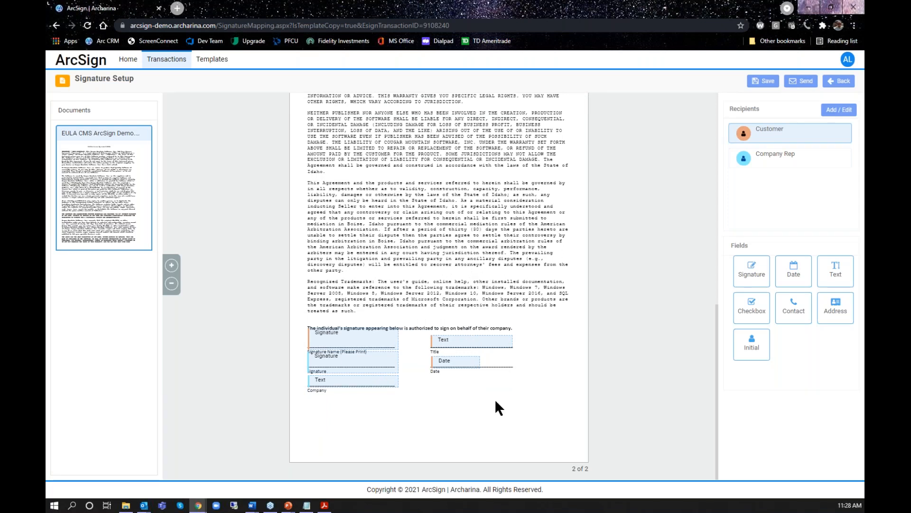
pyautogui.scroll(15, 507, 402)
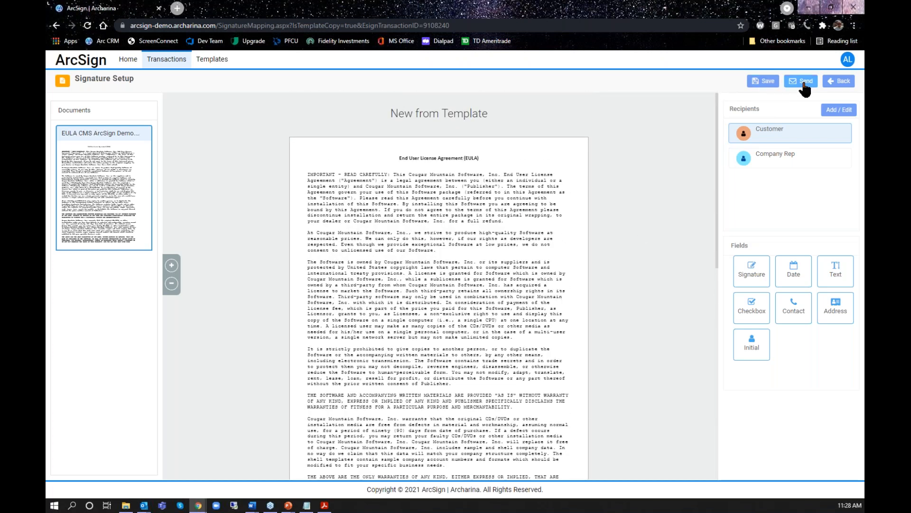
# Leave the signature setup of New from Template without sending it and go to the ArcSign home page
pyautogui.click(845, 84)
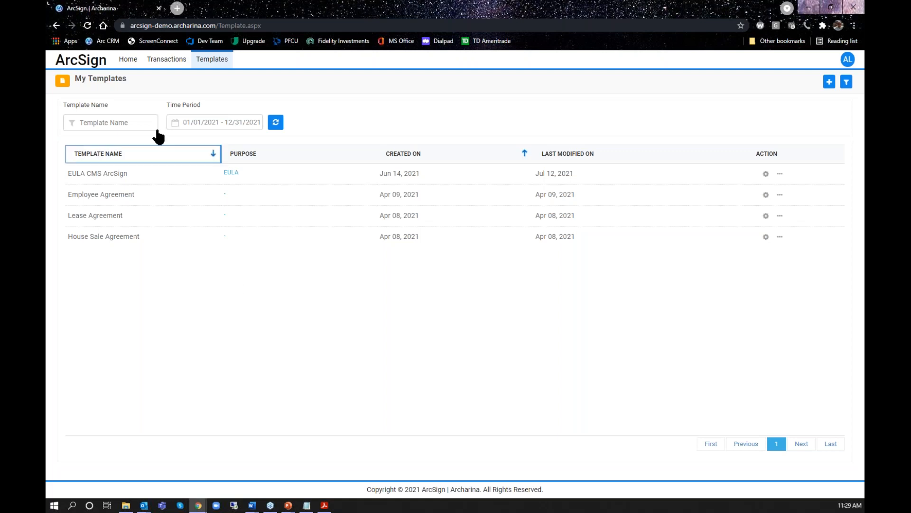
pyautogui.click(127, 60)
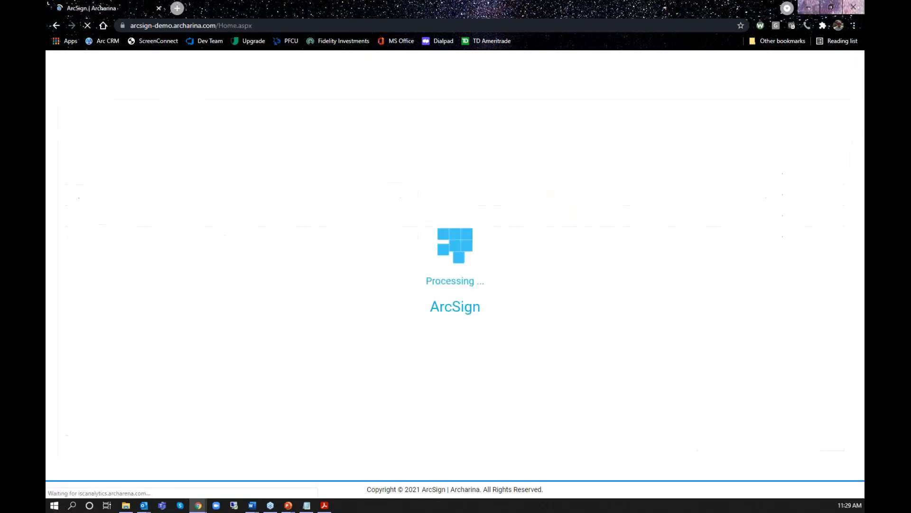